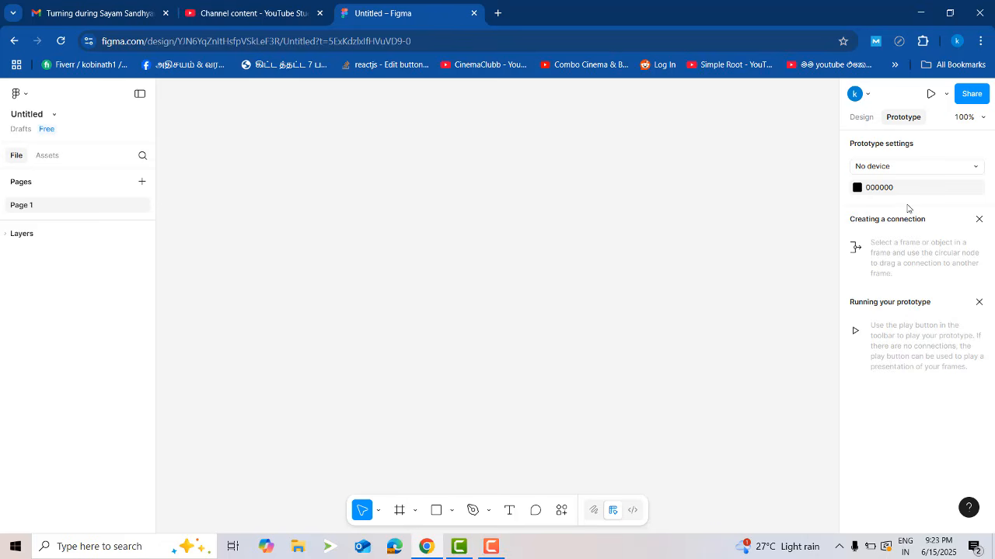
Compare the prototype settings with the page's design settings, finishing on the design settings
click(861, 117)
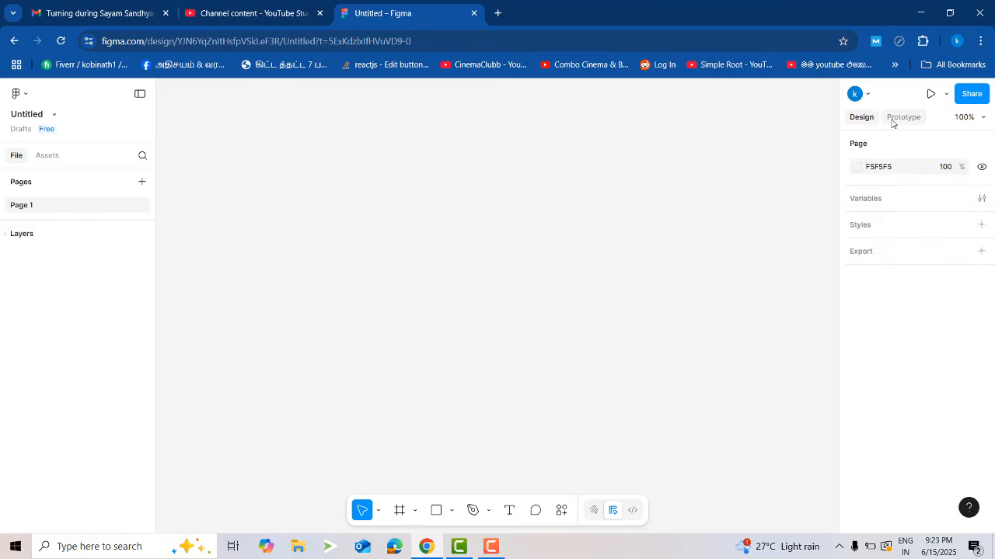
click(896, 119)
click(862, 118)
click(895, 120)
click(861, 118)
click(900, 121)
click(861, 118)
Draw a frame about 248 × 202 on the empty canvas and rename it home
click(398, 510)
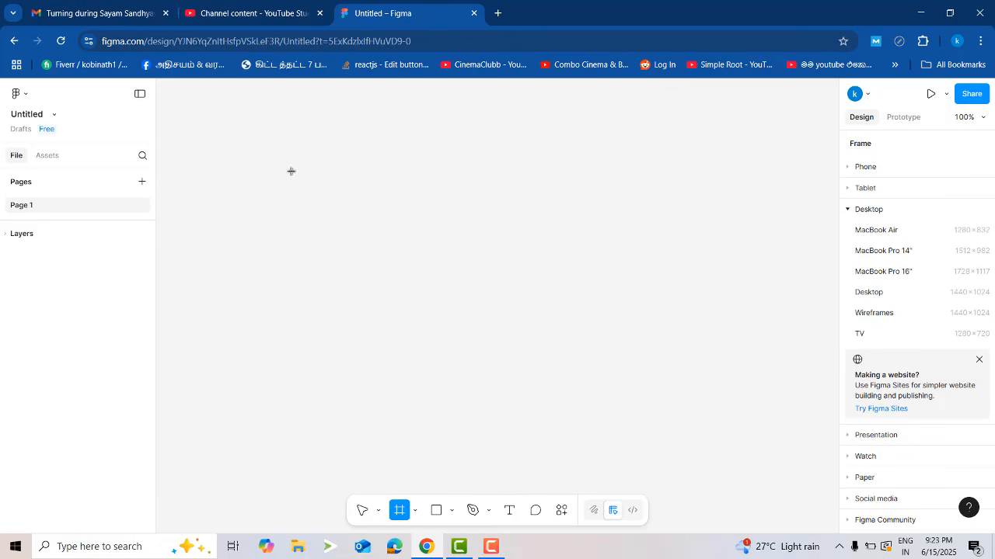
drag(261, 145, 422, 275)
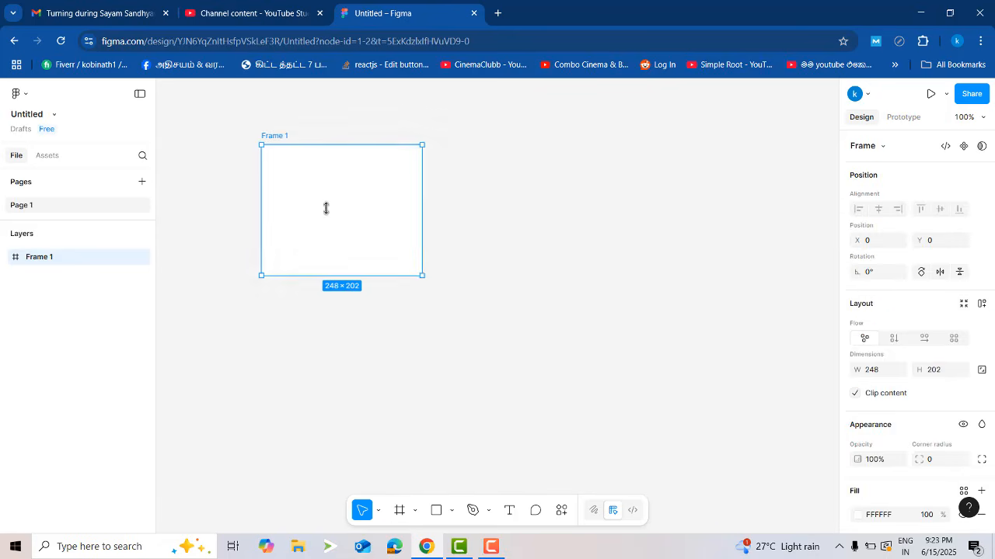
double_click(277, 136)
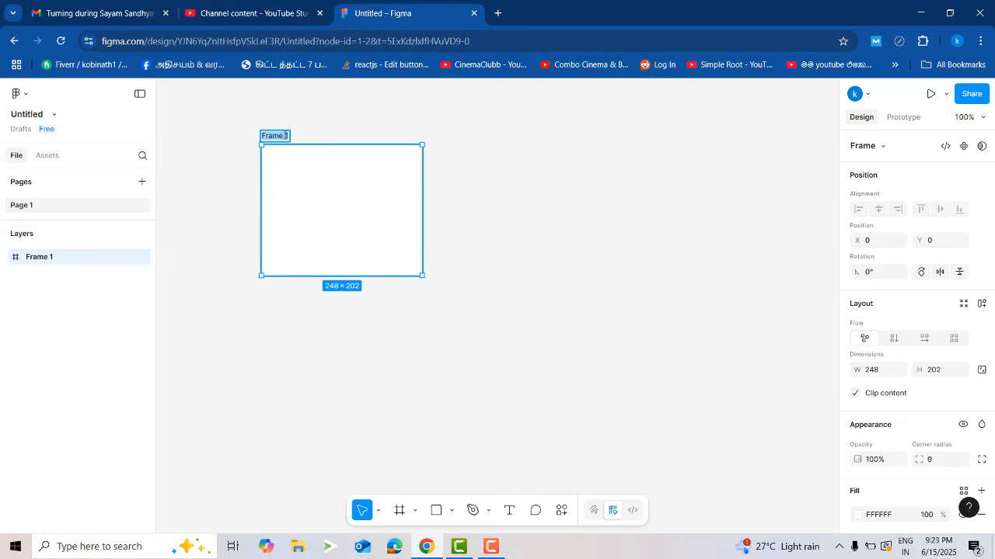
click(533, 179)
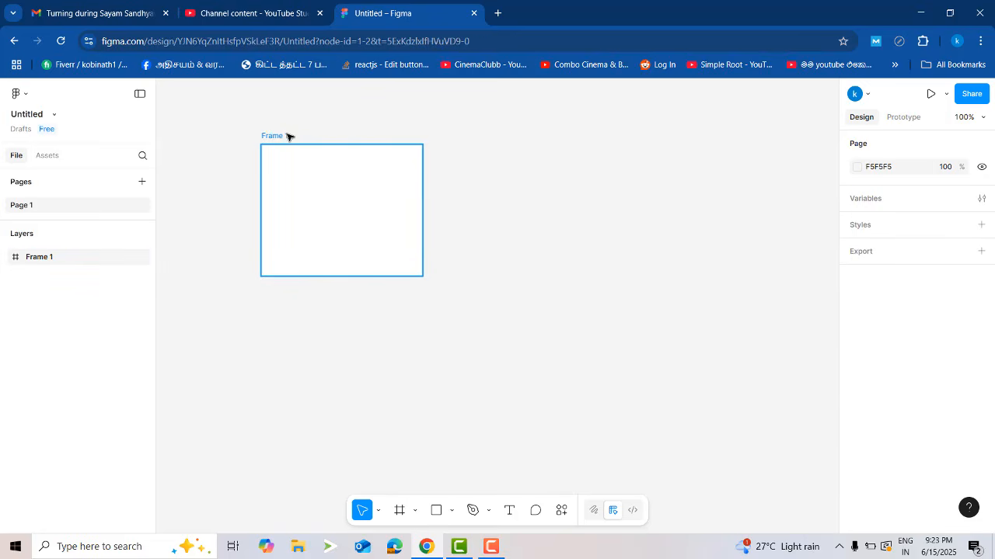
click(287, 137)
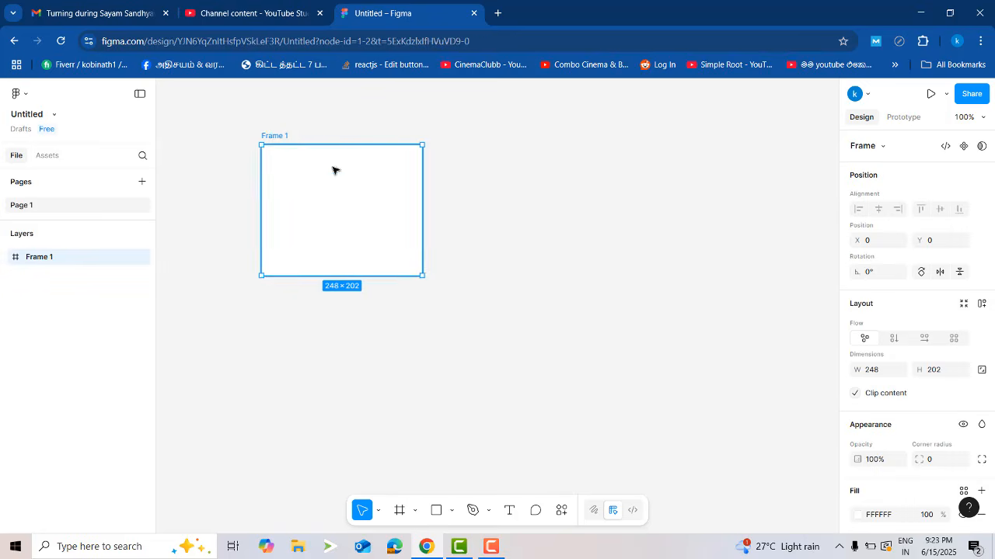
double_click(279, 137)
text(home)
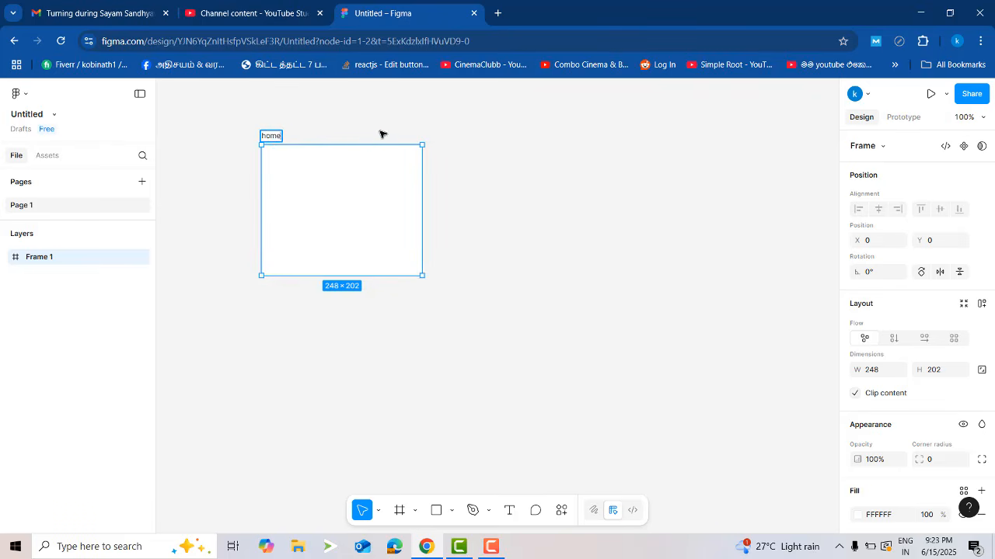
click(536, 240)
Draw a second frame about 301 × 252 to the lower right of the home frame and rename it about
click(382, 235)
click(399, 511)
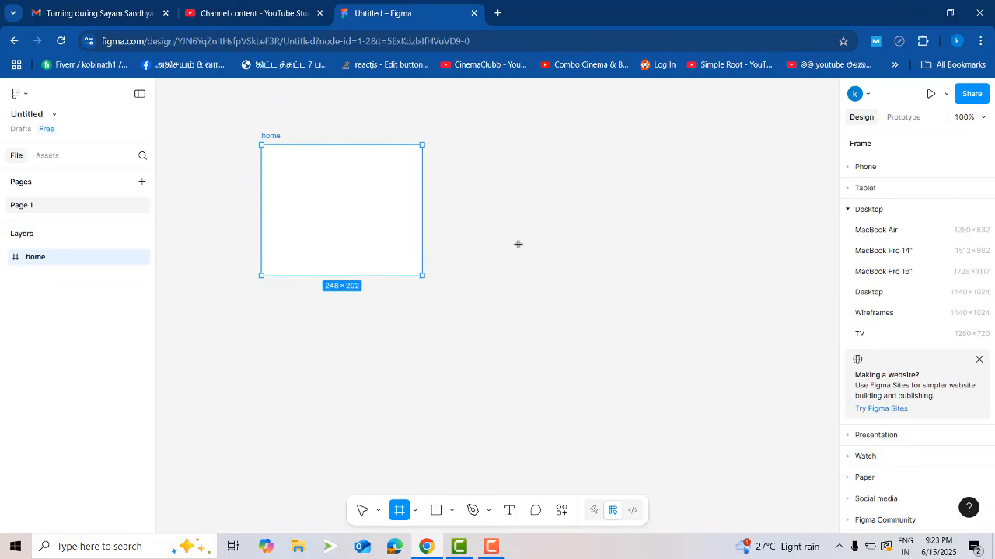
drag(517, 242, 712, 404)
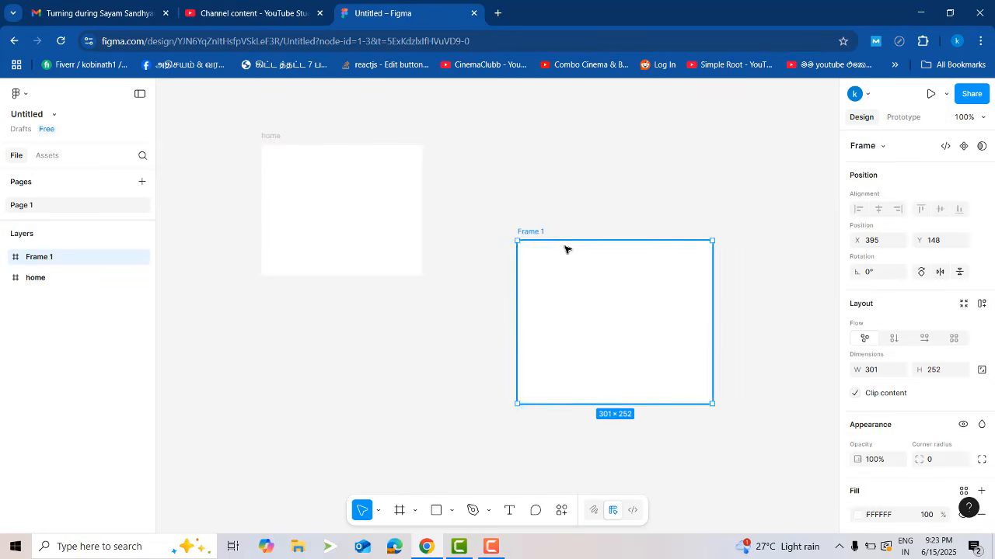
double_click(540, 233)
text(about)
key(Return)
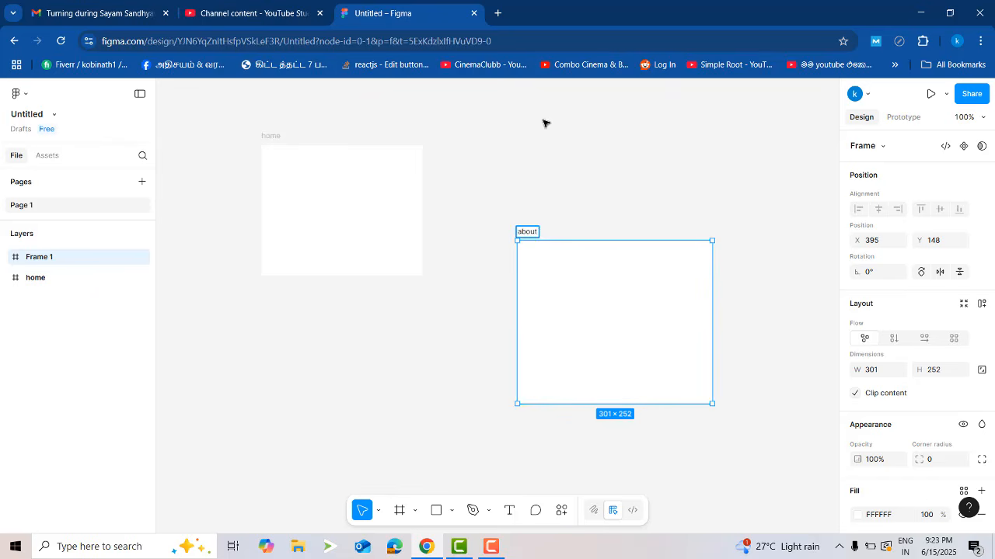
click(544, 123)
Change the home frame's fill to a bright red, about FF0D0D
click(331, 227)
click(619, 331)
click(360, 236)
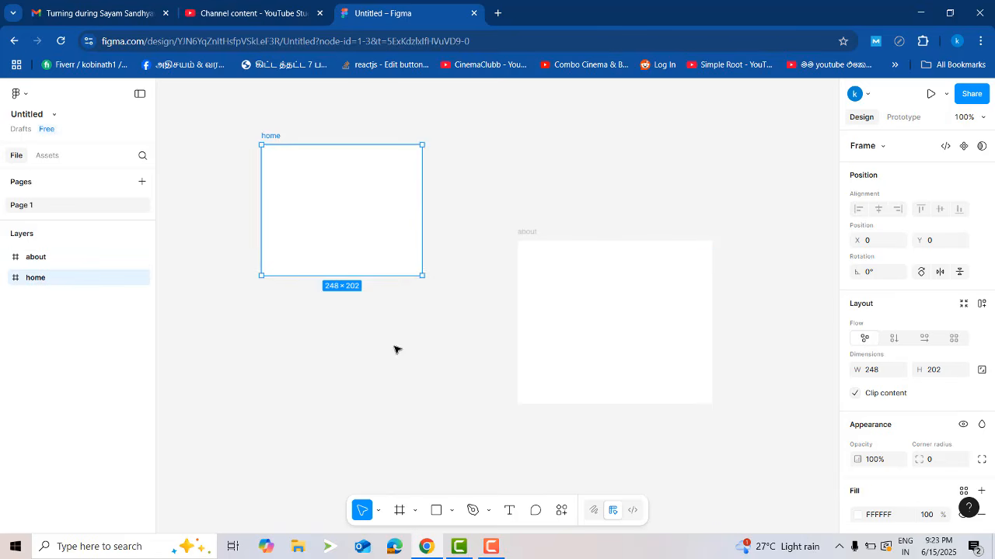
scroll(927, 430, down, 2)
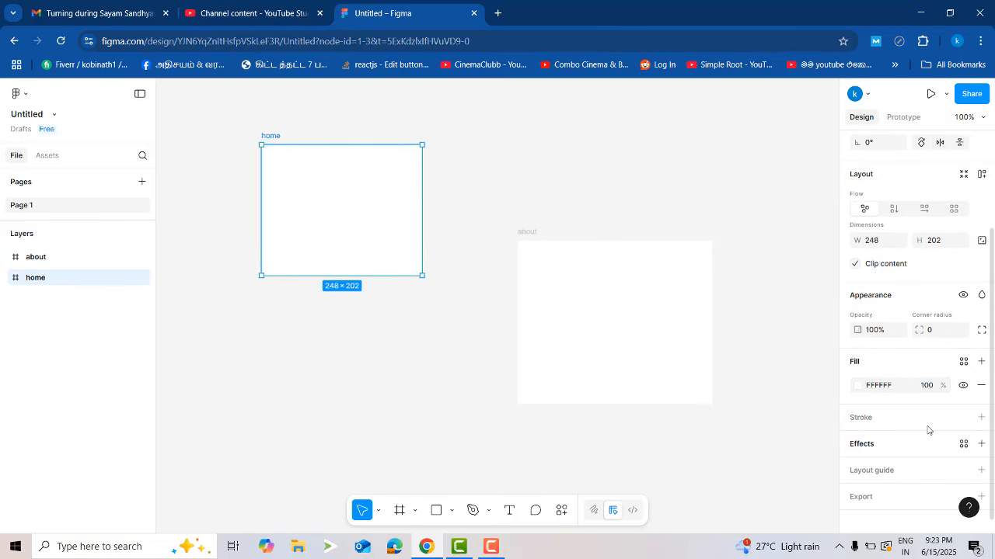
click(858, 386)
click(822, 265)
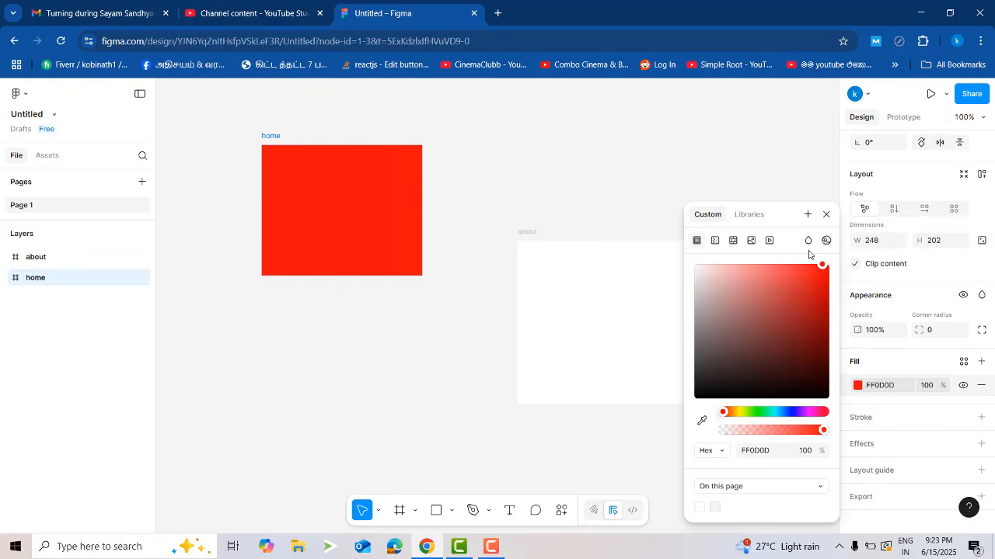
click(650, 157)
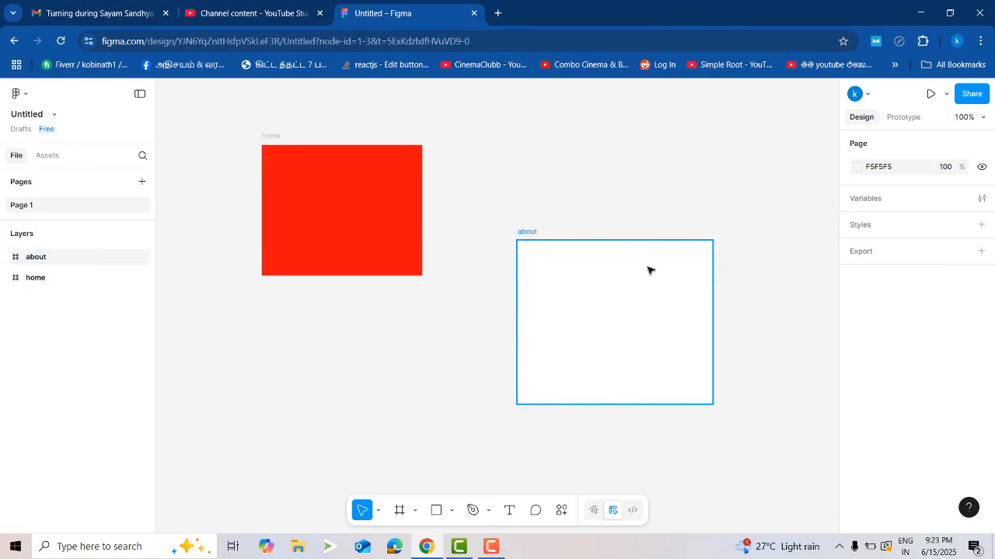
Change the about frame's fill to a bright green, about 08F63B
click(650, 271)
scroll(867, 441, down, 2)
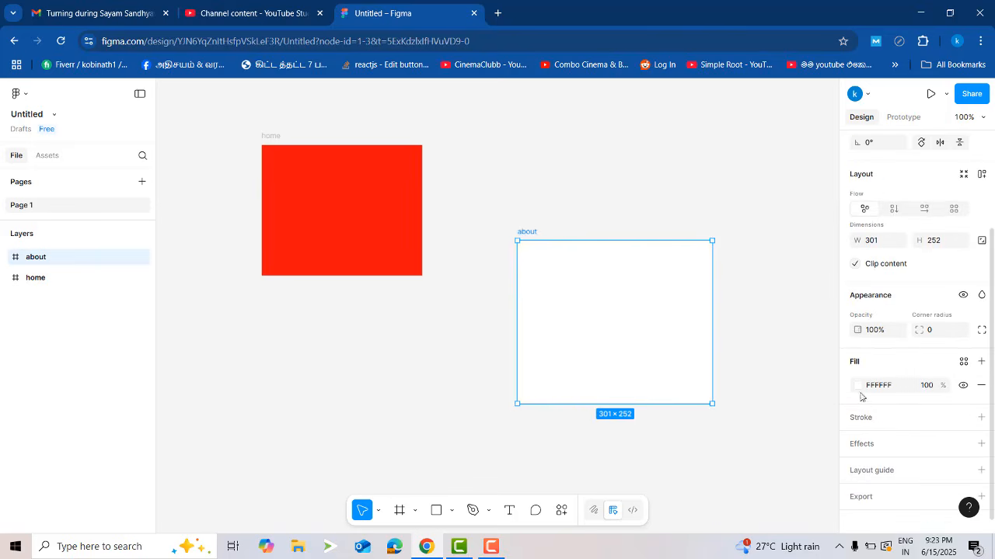
click(858, 386)
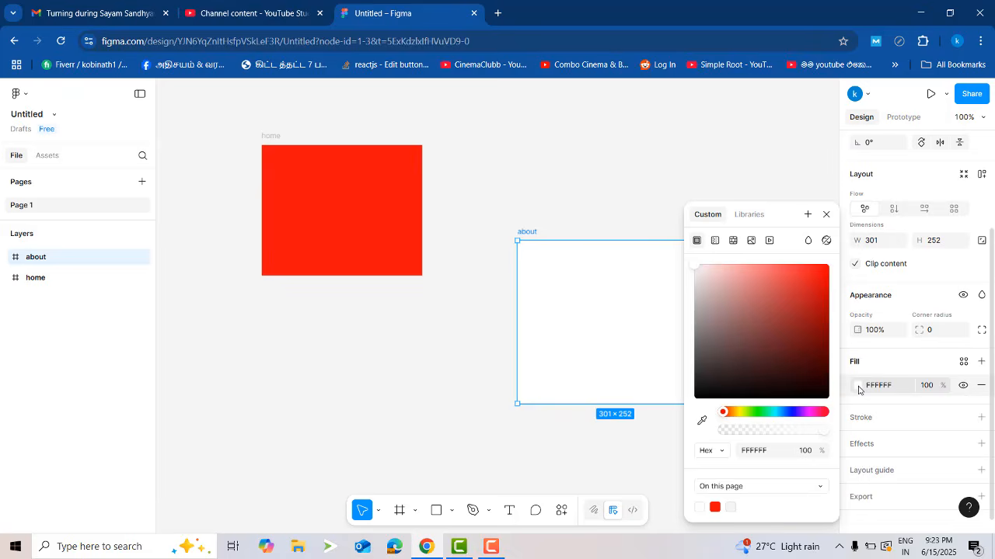
click(759, 412)
click(757, 328)
click(824, 269)
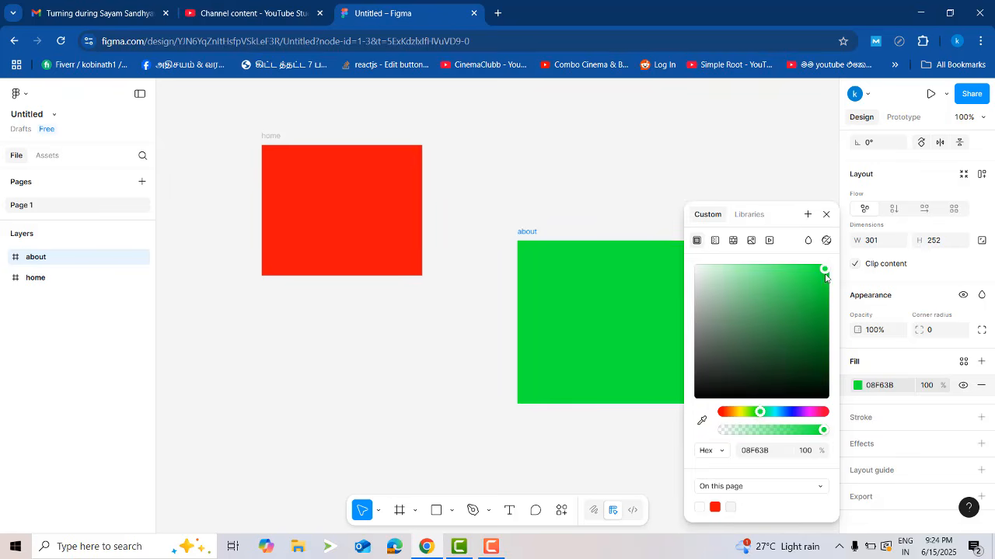
click(633, 181)
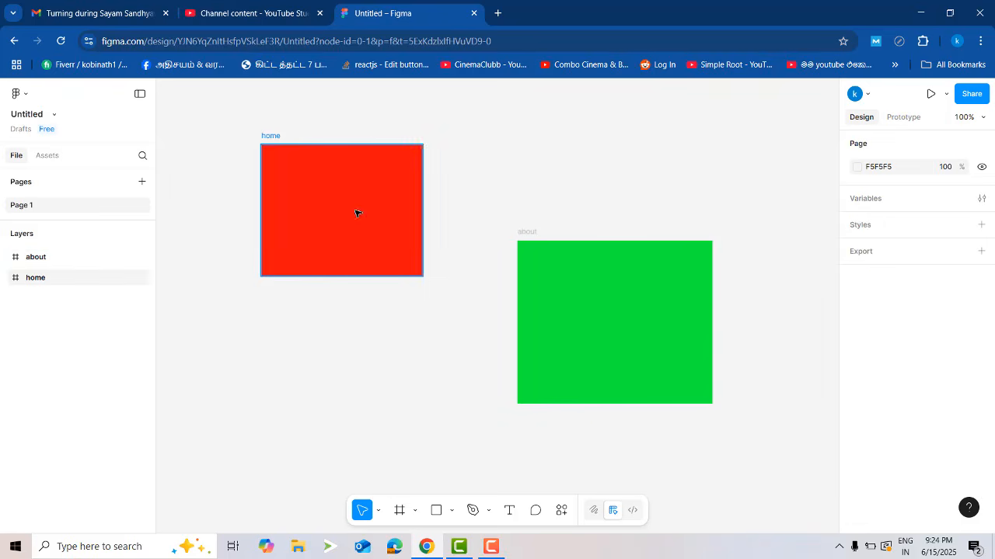
click(326, 176)
click(573, 317)
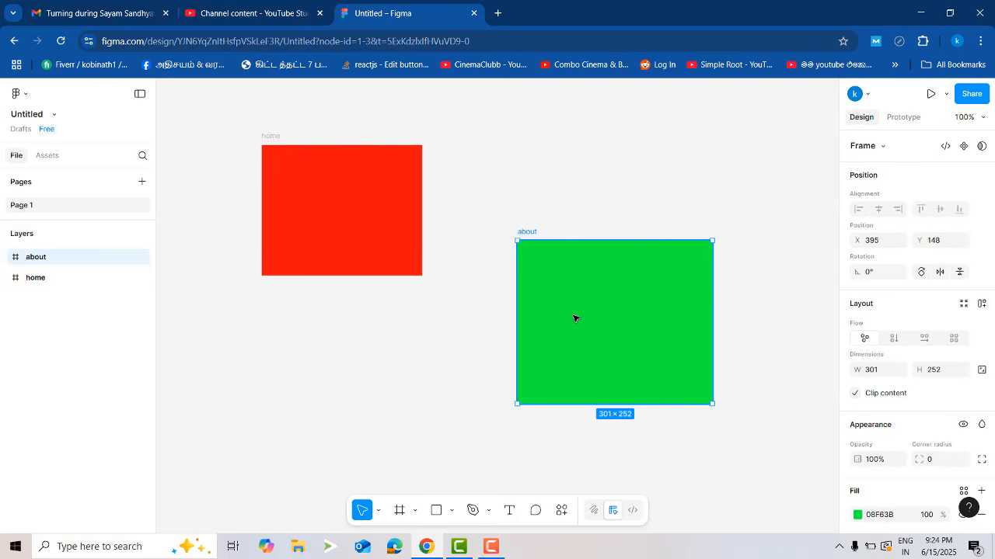
click(344, 235)
click(603, 324)
Draw a button-shaped rectangle about 118 × 41 inside the home frame
click(347, 199)
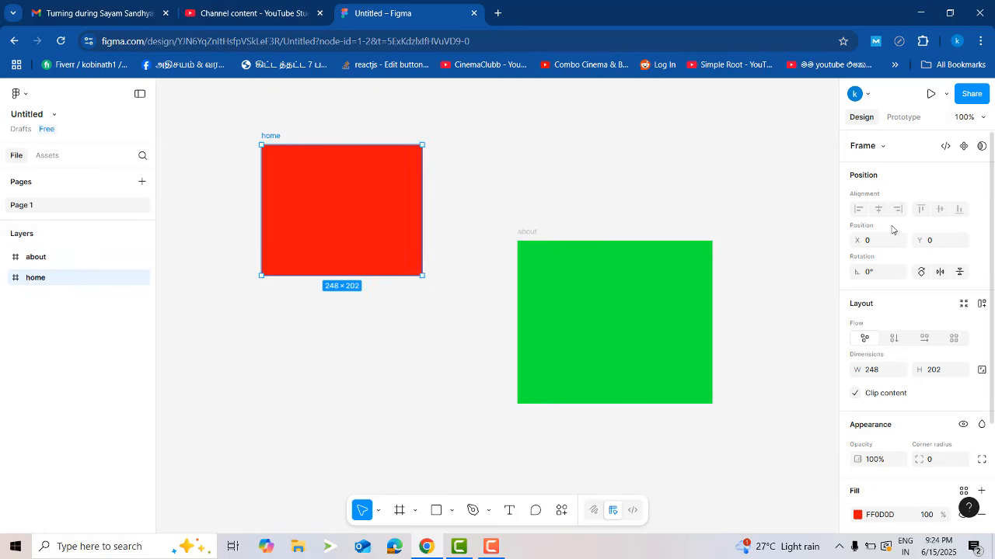
click(436, 510)
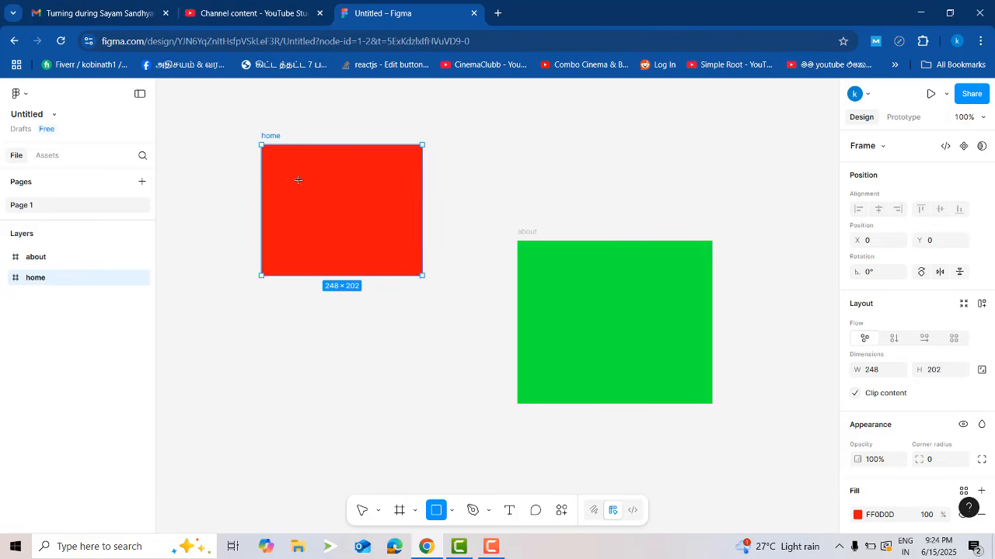
drag(297, 179, 374, 206)
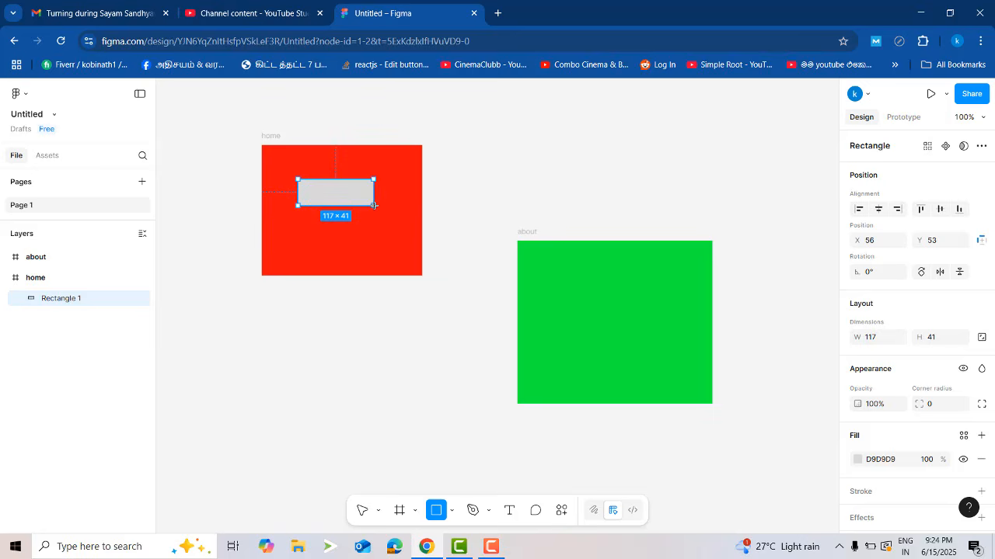
click(509, 179)
Set the rectangle's corner radius to 10 and move it to the vertical middle of the home frame, about X 60, Y 80
click(356, 194)
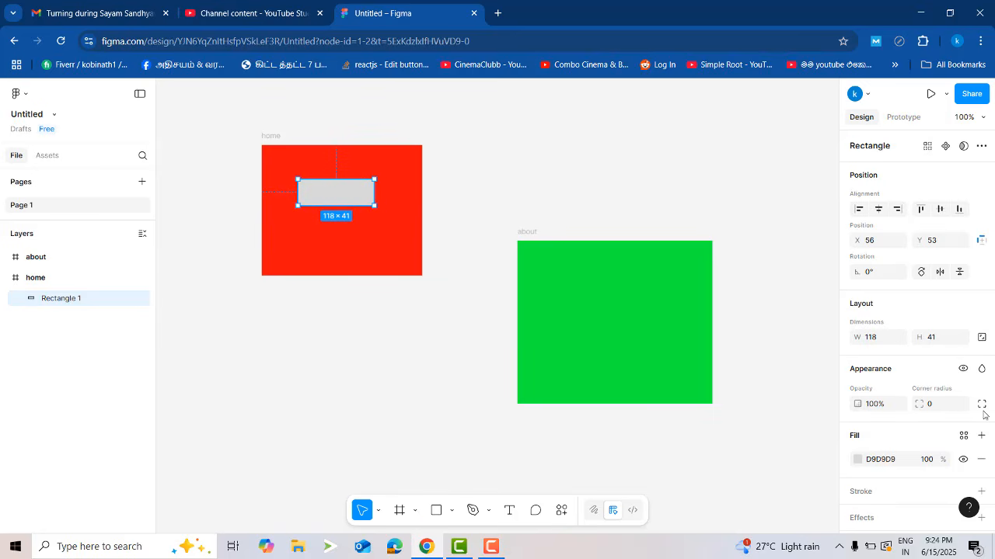
click(936, 408)
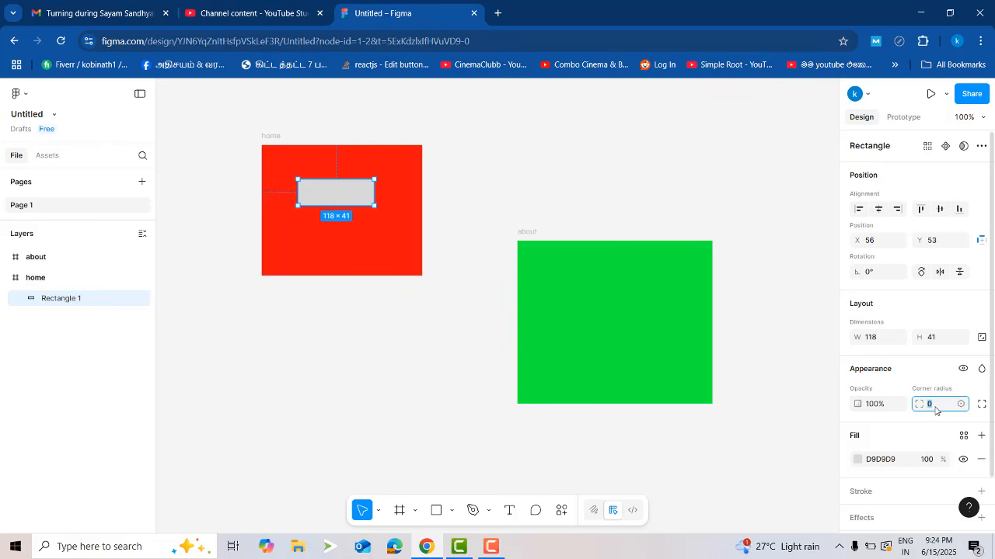
text(10)
key(Return)
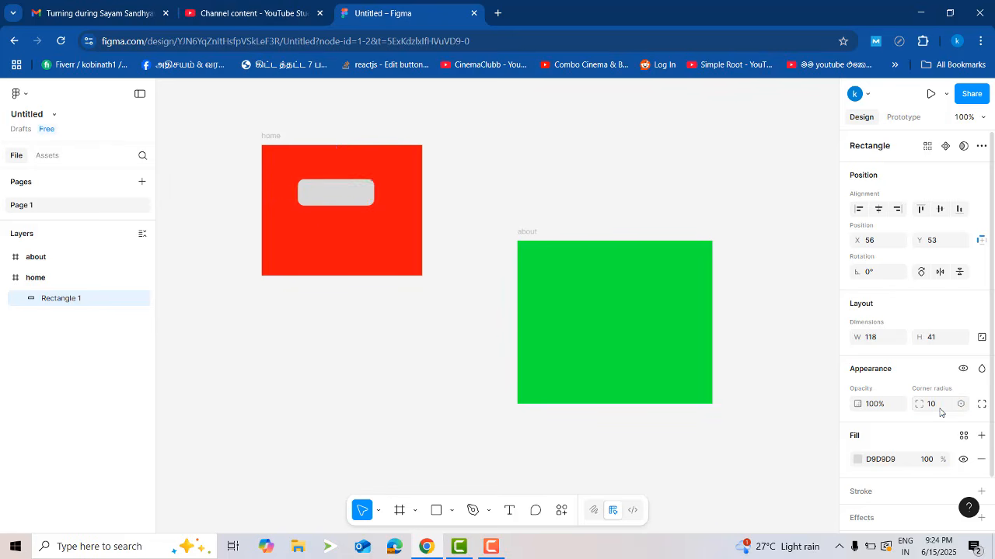
click(356, 210)
drag(355, 206, 349, 215)
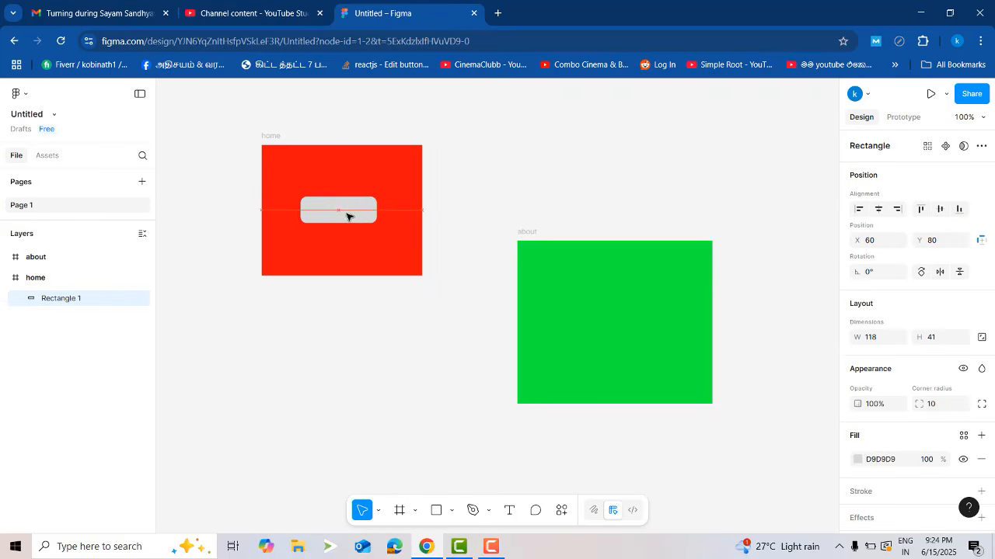
Add the text label "Register" on top of the rounded rectangle in the home frame
click(509, 510)
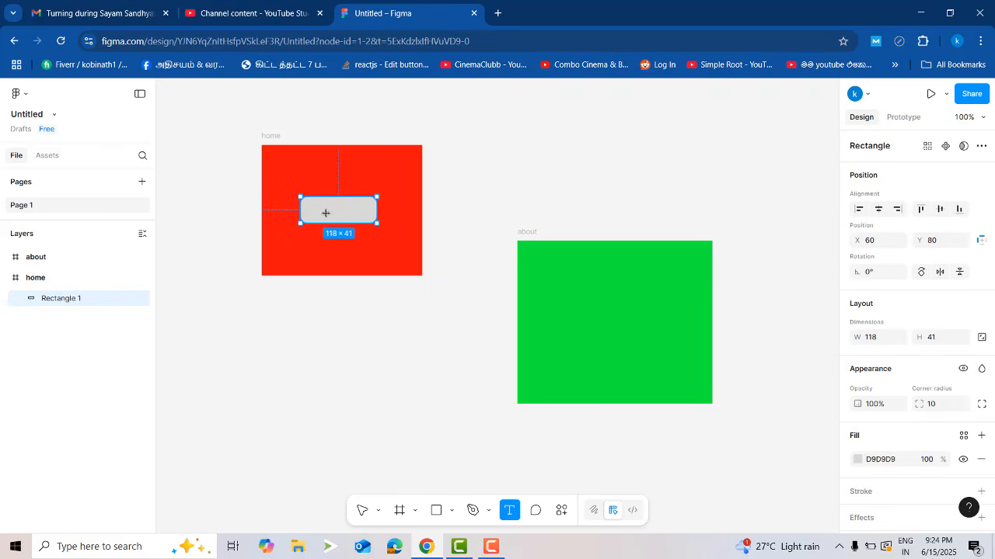
click(326, 213)
text(R)
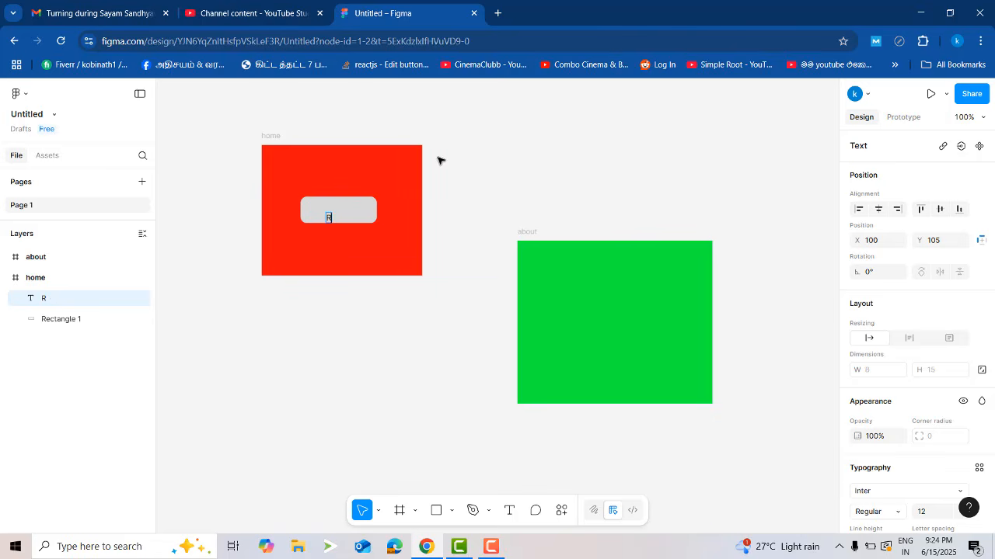
text(egister)
key(Escape)
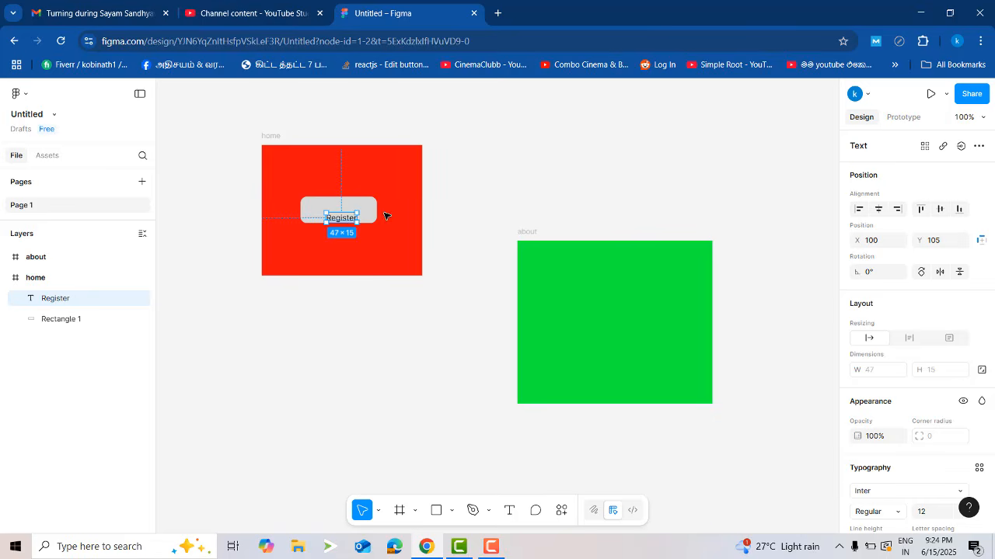
Center the Register text horizontally and vertically on the rounded rectangle
drag(342, 218, 350, 220)
shift+click(317, 206)
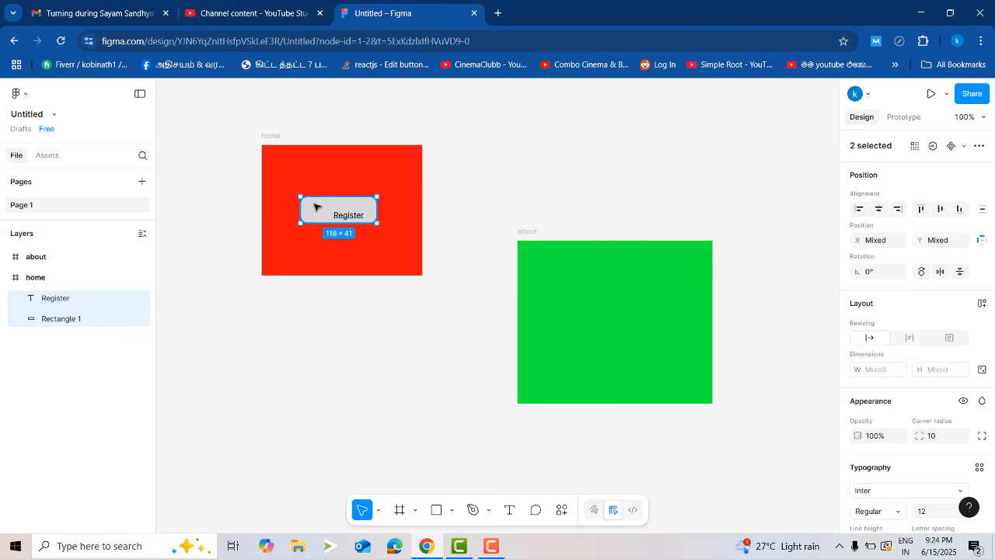
click(878, 210)
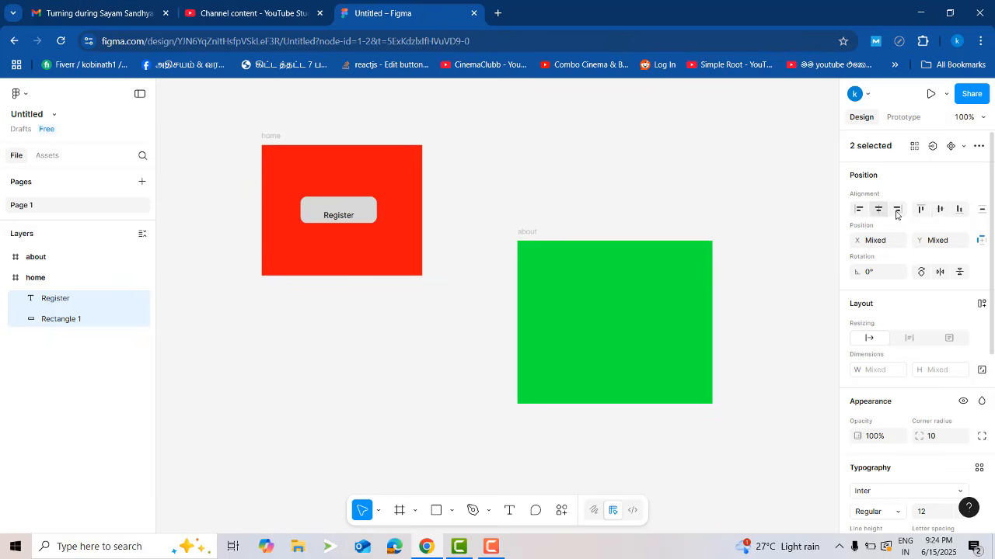
click(941, 210)
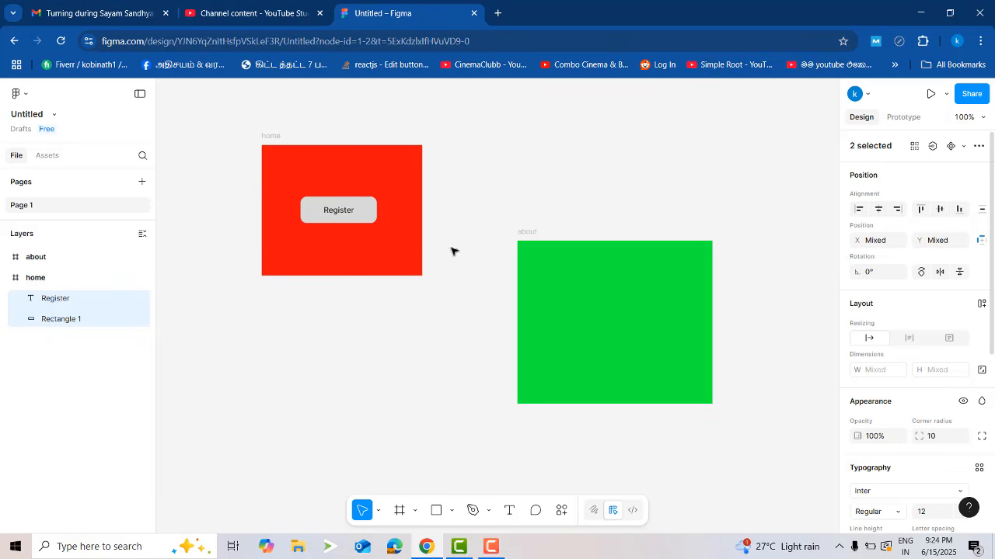
click(541, 187)
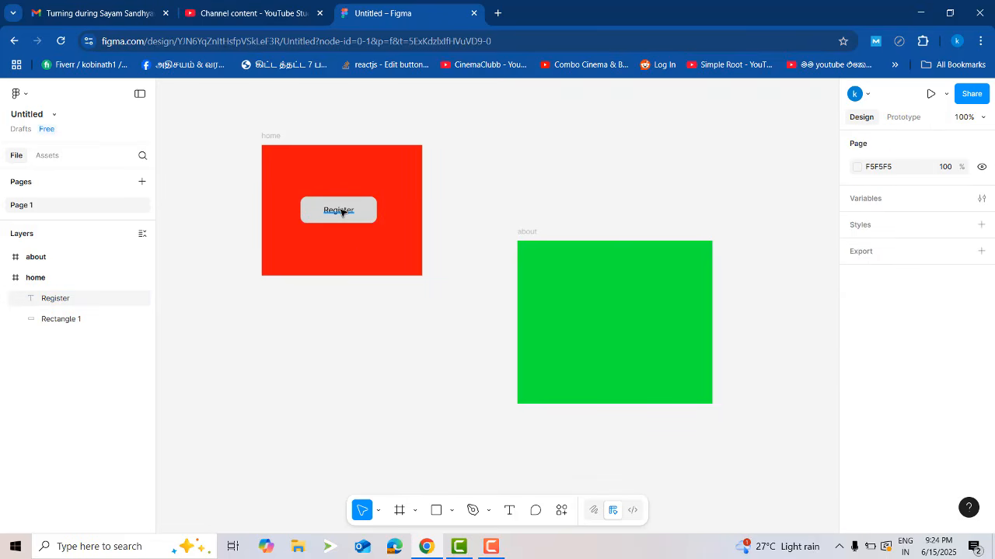
Change the font of the Register text in the home frame to Instrument Sans
click(342, 212)
scroll(950, 330, down, 5)
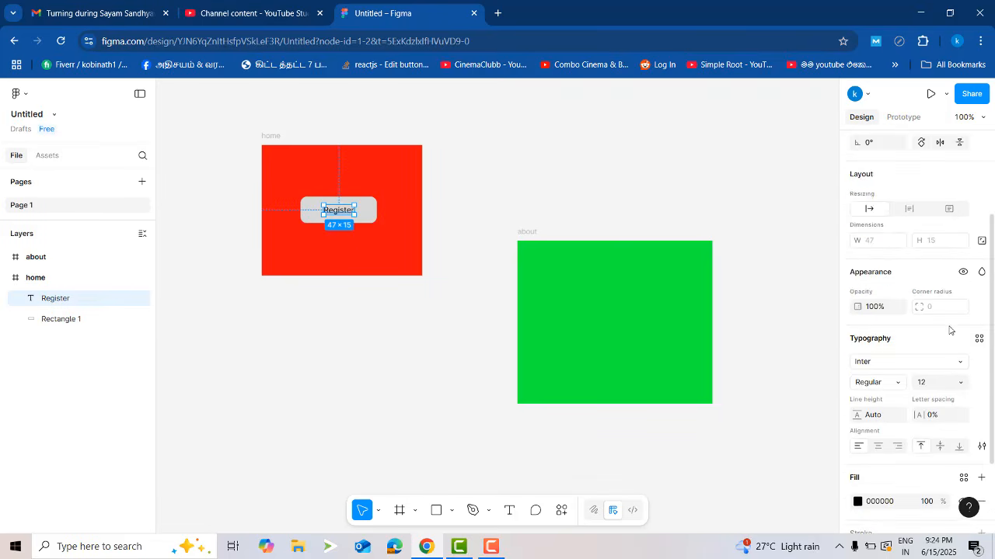
click(892, 301)
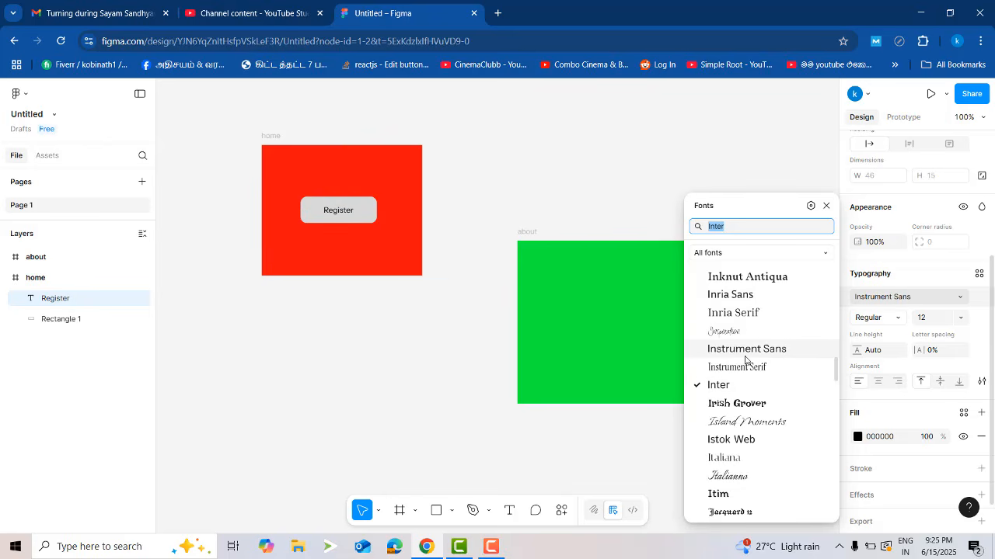
click(742, 351)
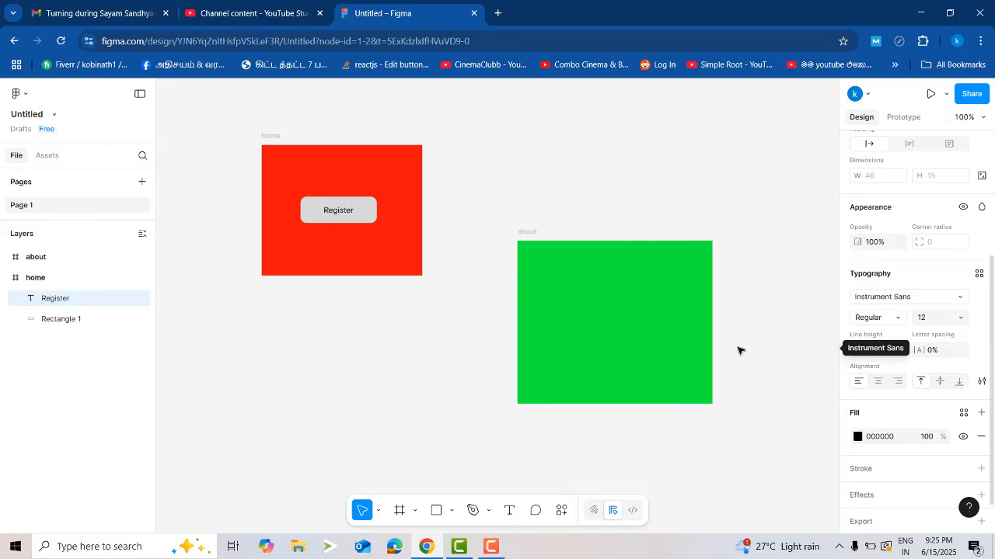
click(498, 190)
Combine the Register text and its rounded rectangle into one auto layout frame
click(371, 209)
shift+click(338, 211)
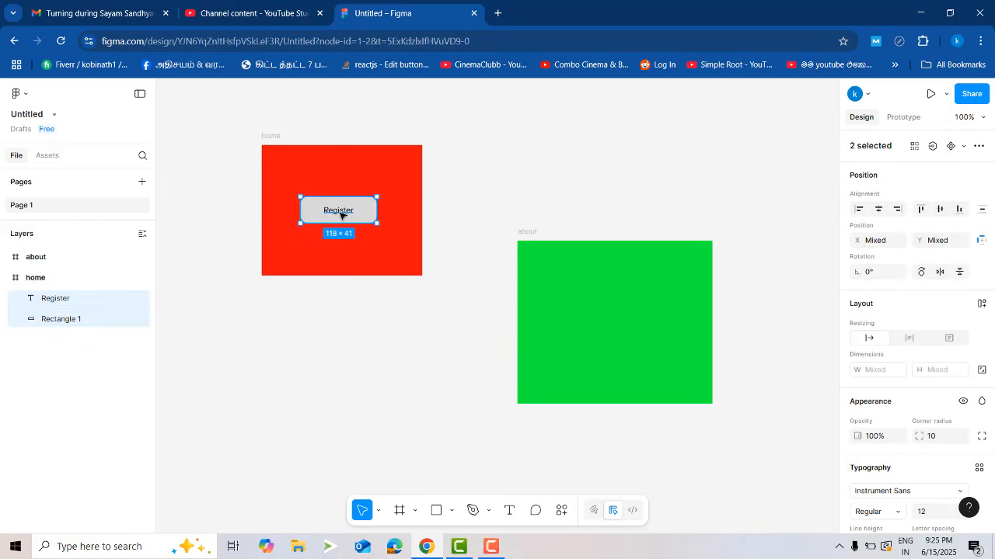
click(595, 159)
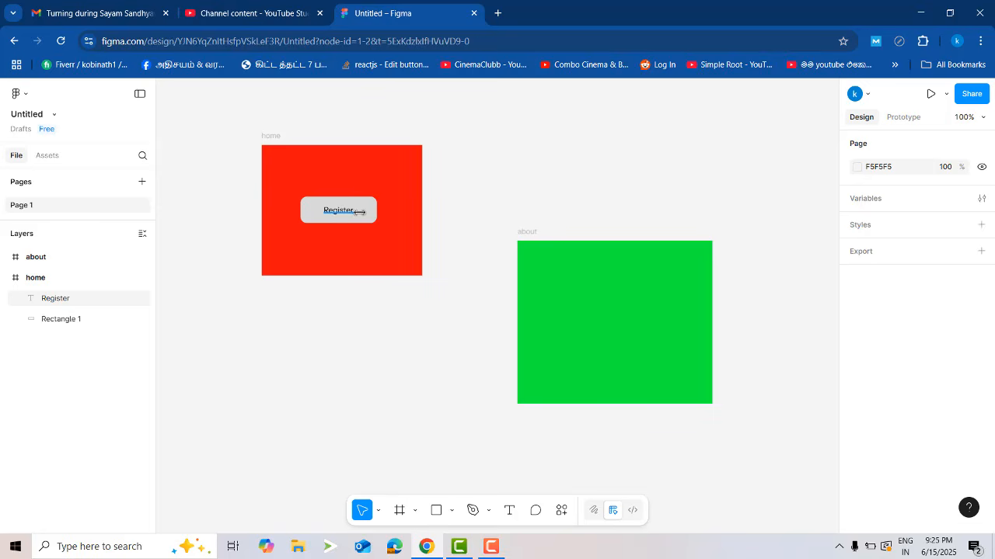
click(359, 212)
shift+click(372, 211)
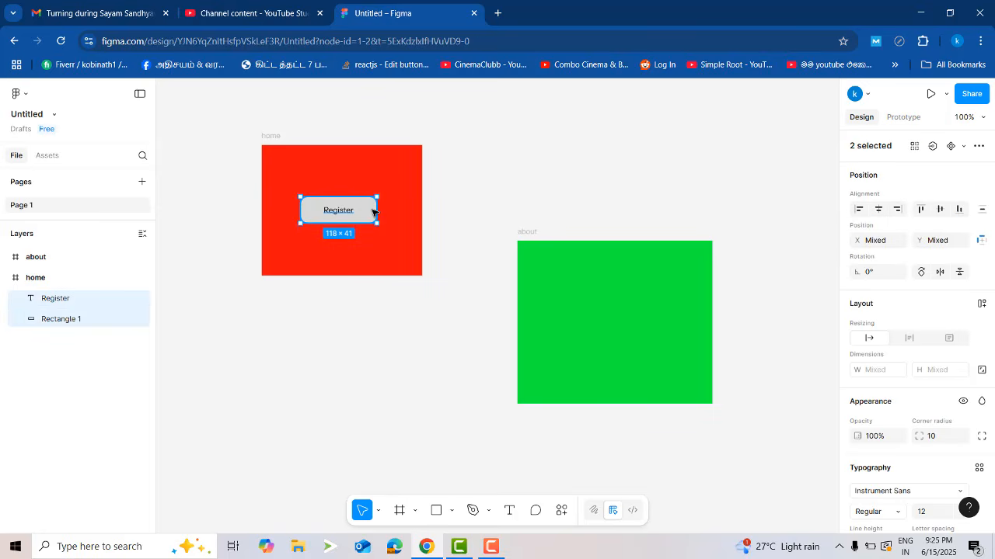
right_click(372, 211)
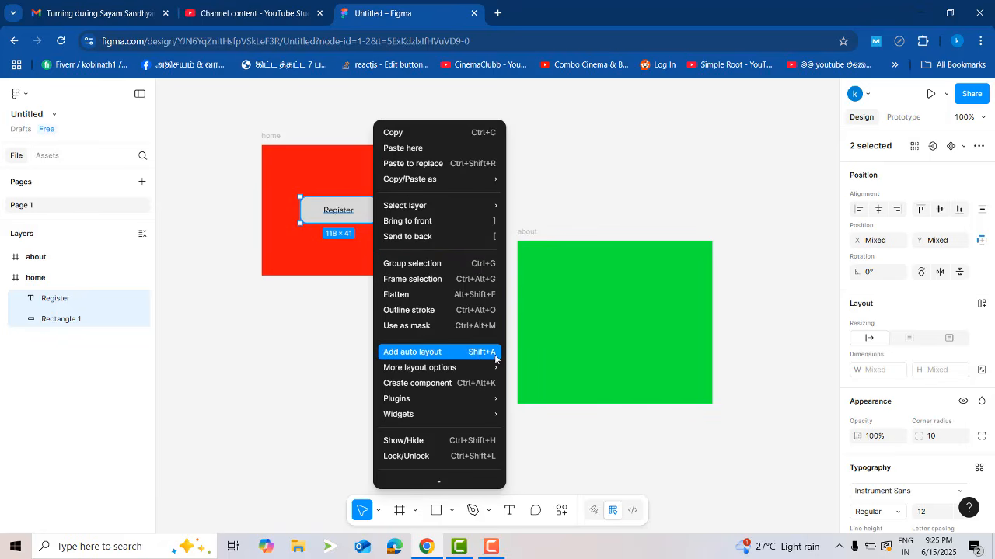
click(482, 352)
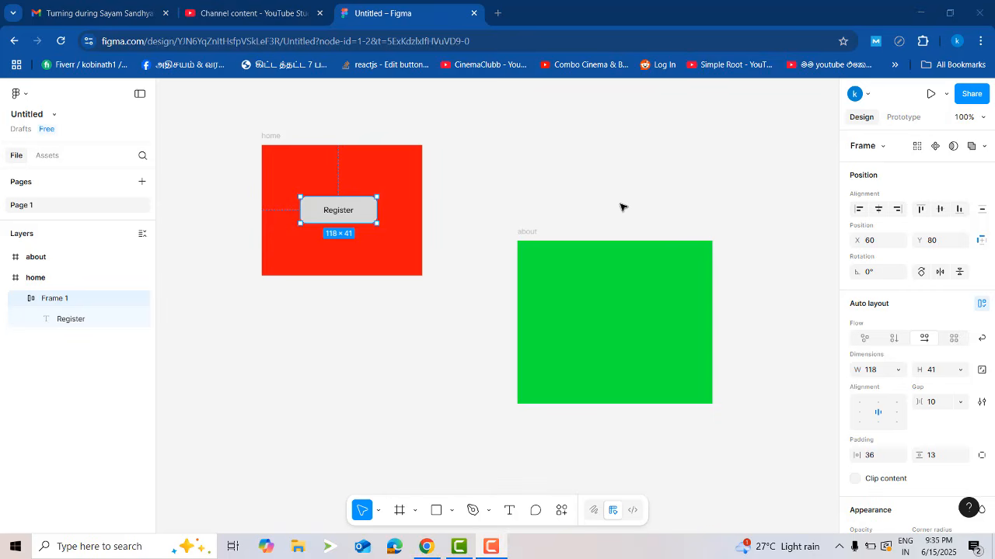
click(622, 207)
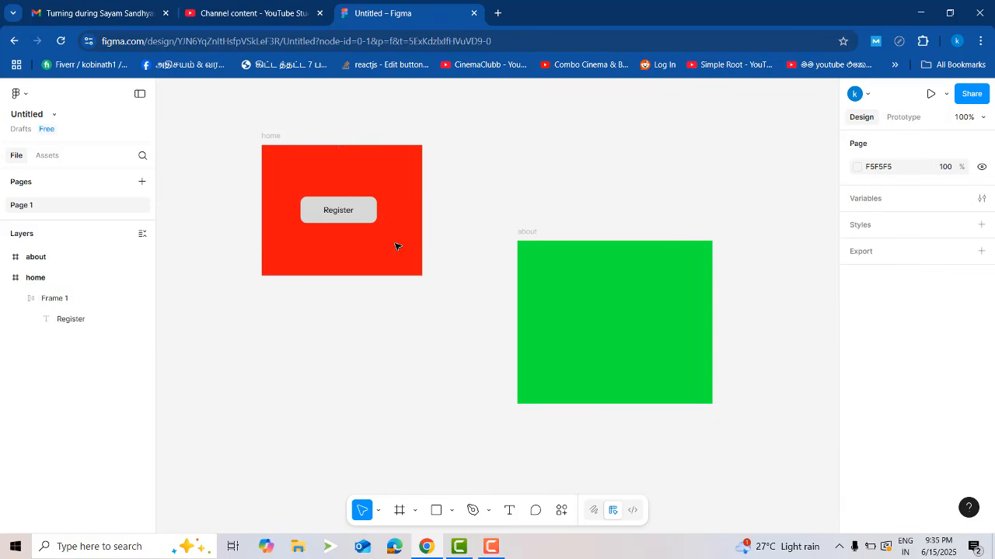
Duplicate the Register button and place the copy near the middle of the about frame, about X 92, Y 99
click(361, 216)
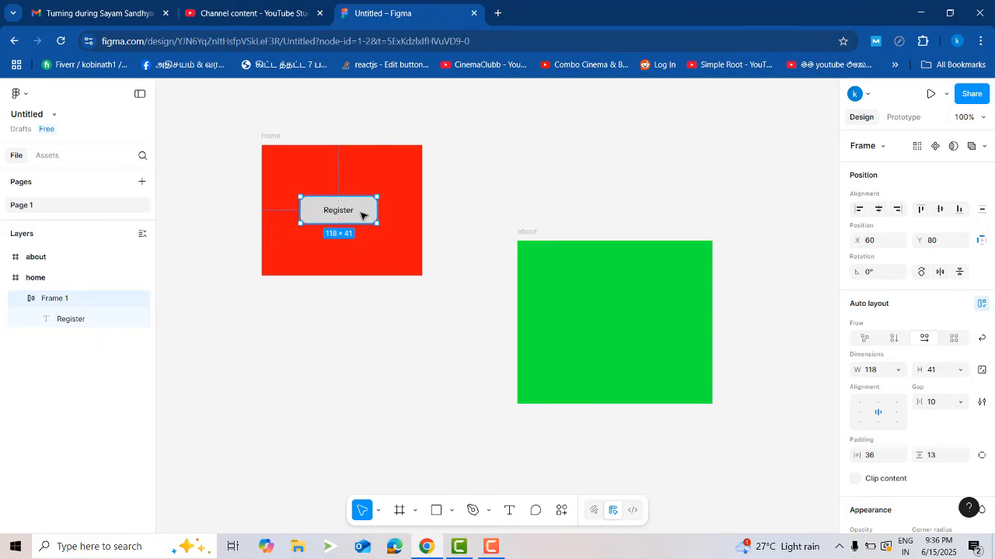
key(ctrl+d)
drag(362, 217, 584, 383)
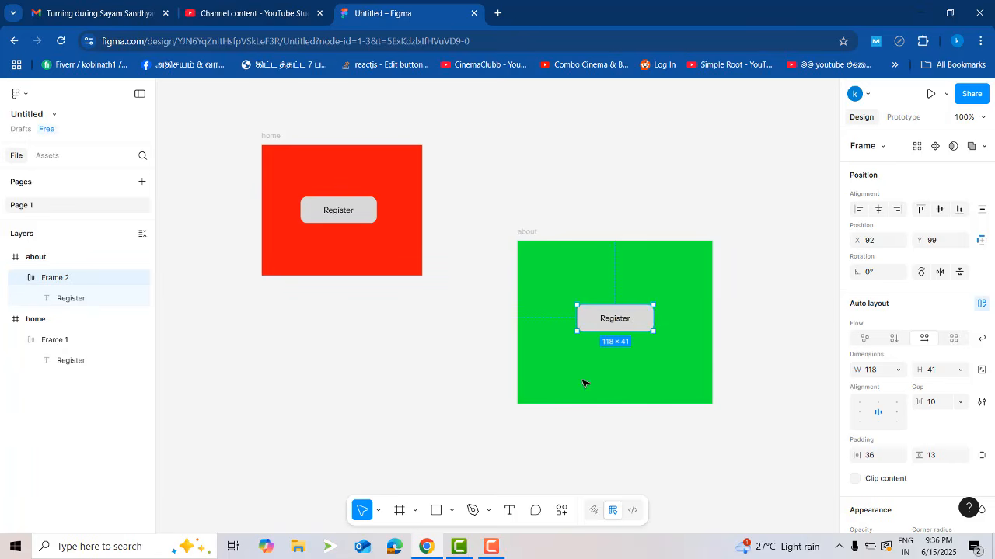
Change the label of the button in the about frame to "back"
double_click(618, 324)
double_click(615, 322)
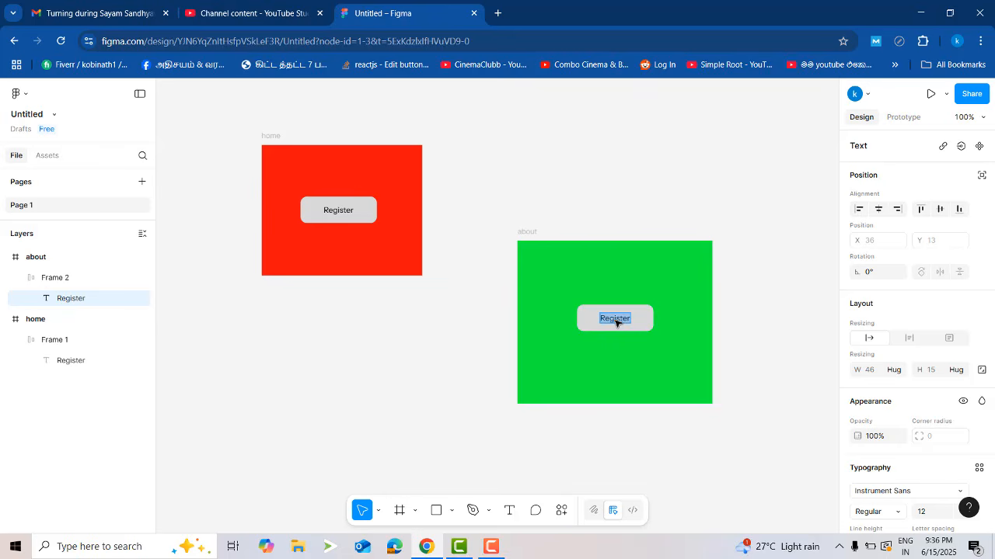
text(back)
key(Escape)
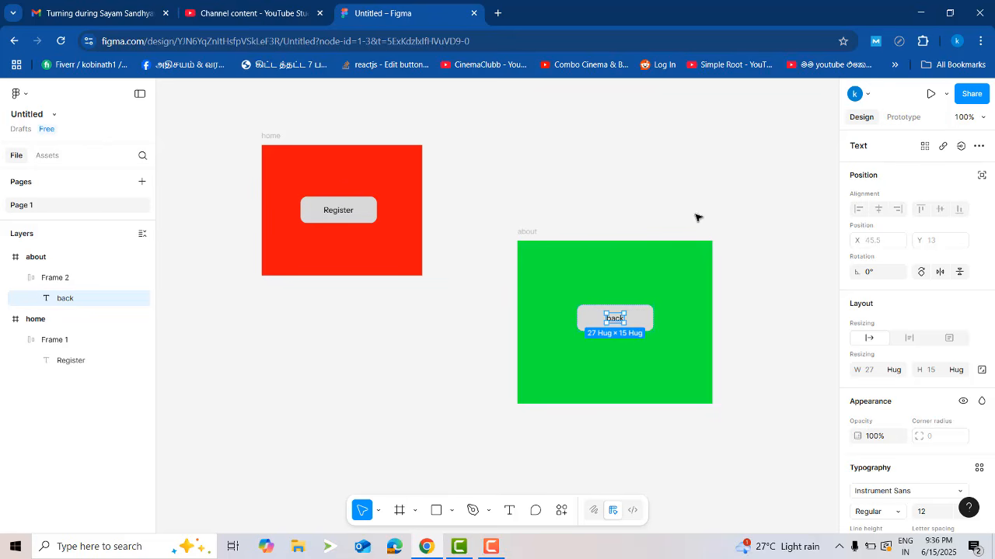
click(692, 213)
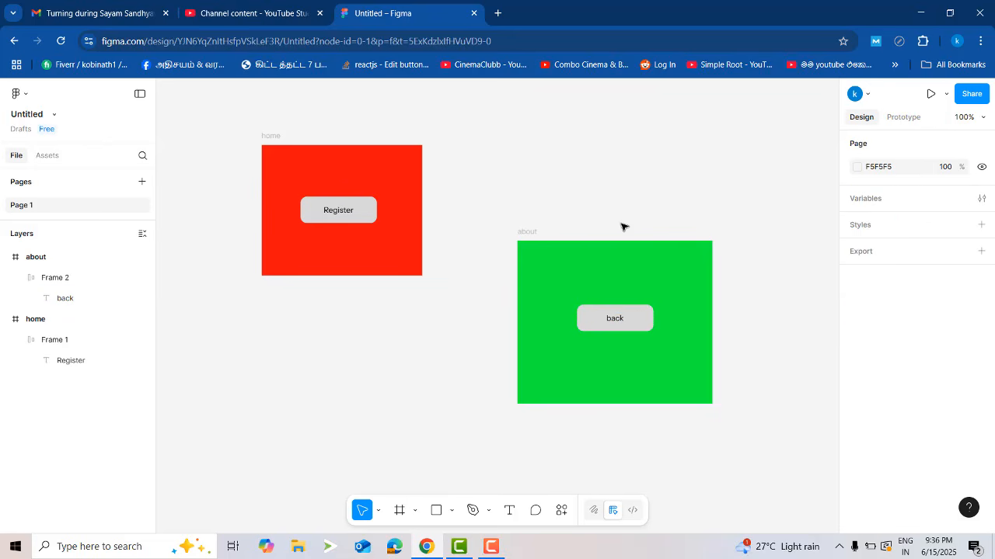
click(307, 214)
click(595, 320)
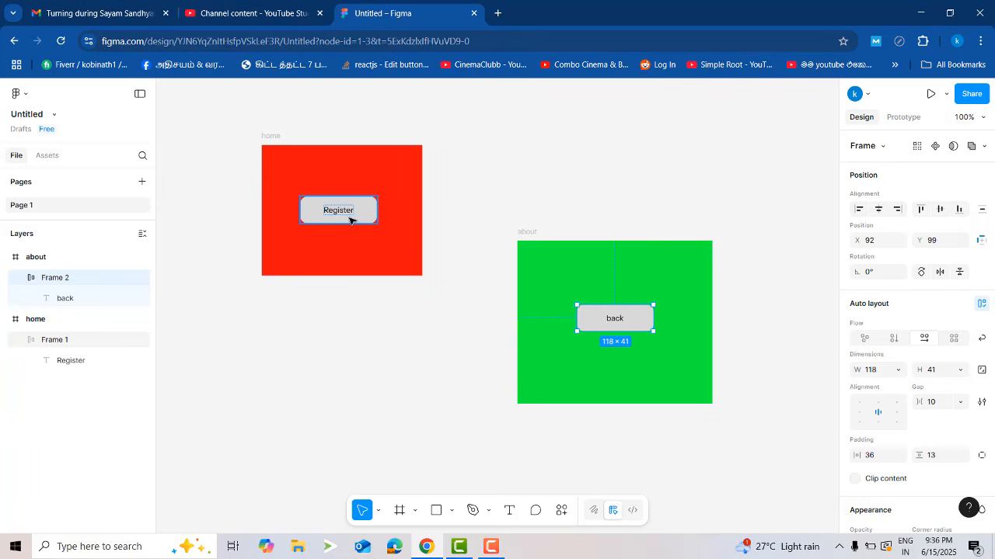
click(302, 153)
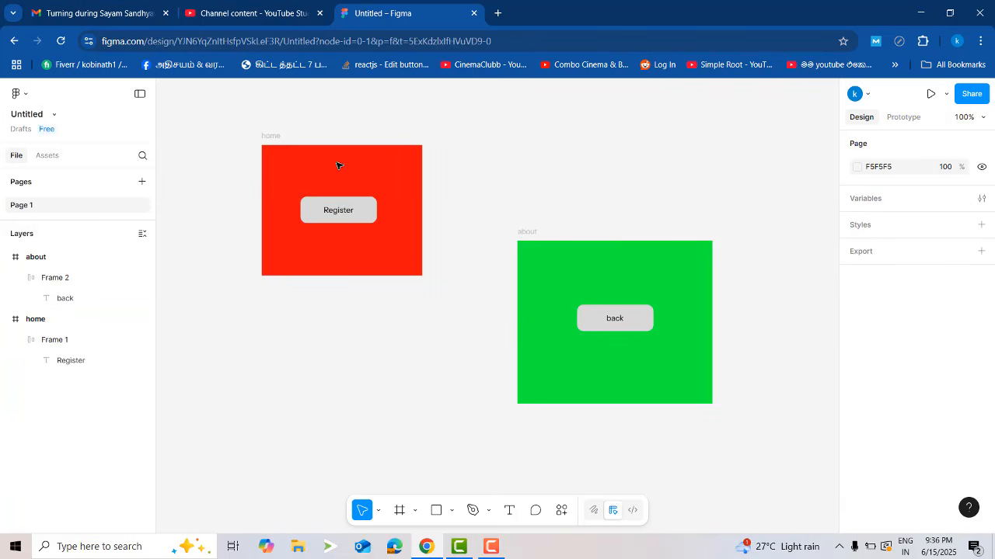
Set the prototype device to iPhone 16 in the prototype settings
click(371, 206)
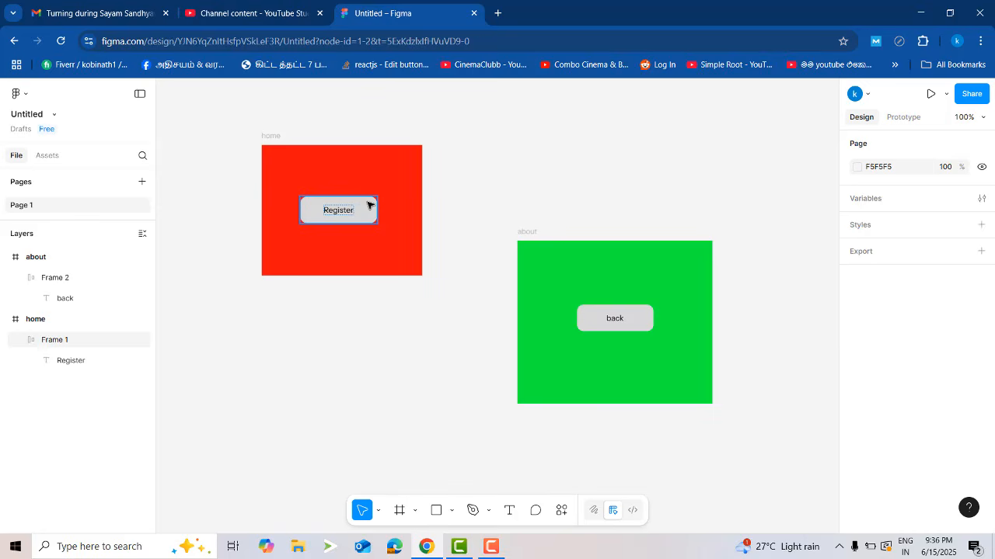
click(903, 118)
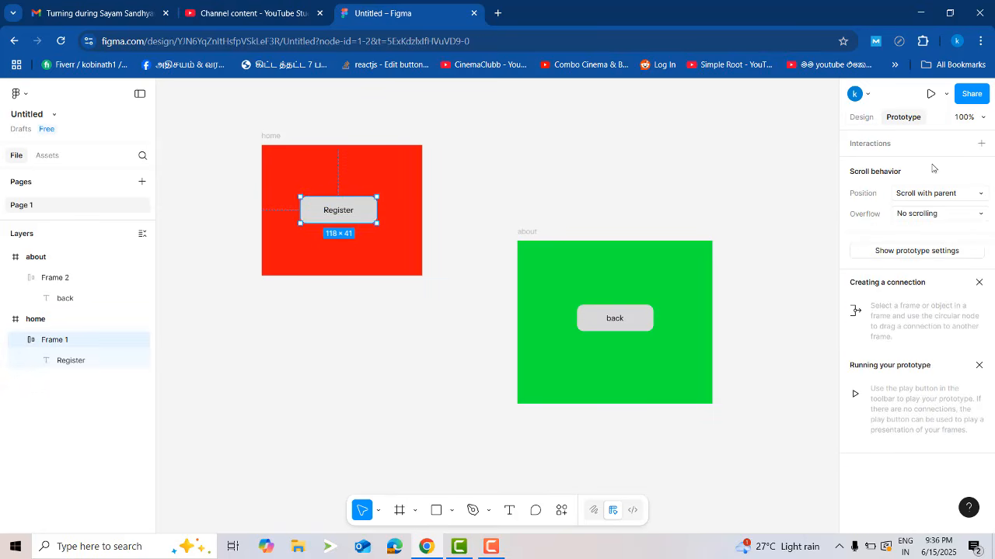
click(980, 194)
click(940, 165)
click(908, 253)
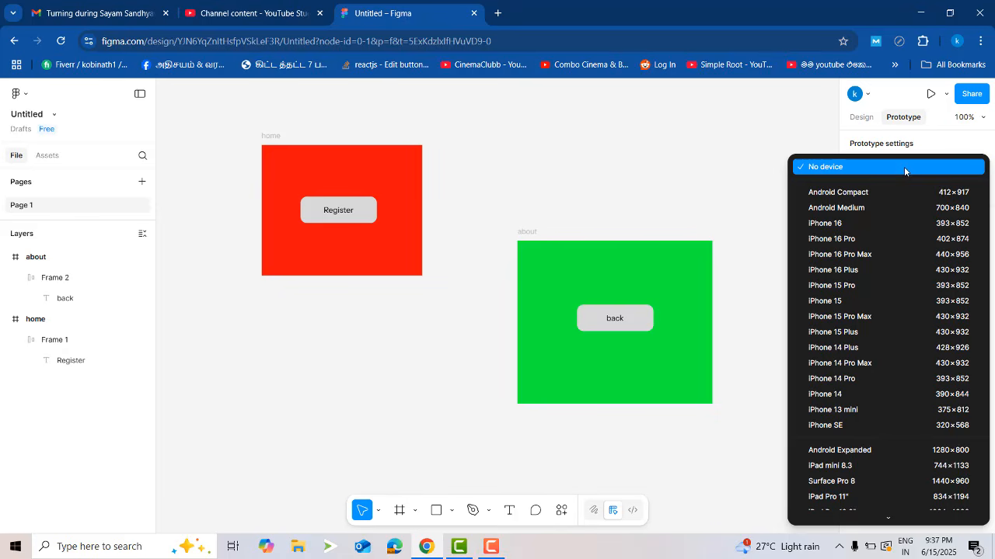
scroll(935, 256, down, 5)
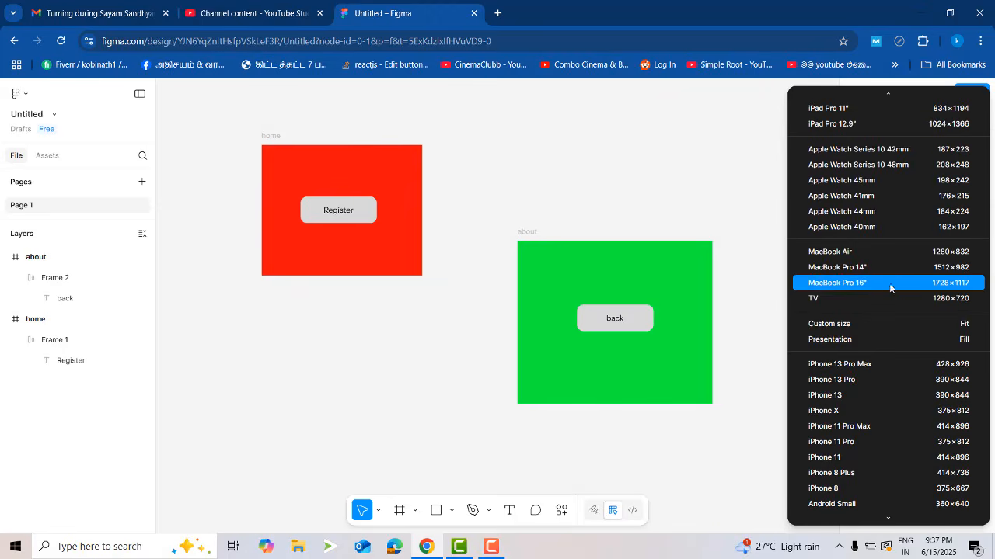
scroll(908, 348, down, 3)
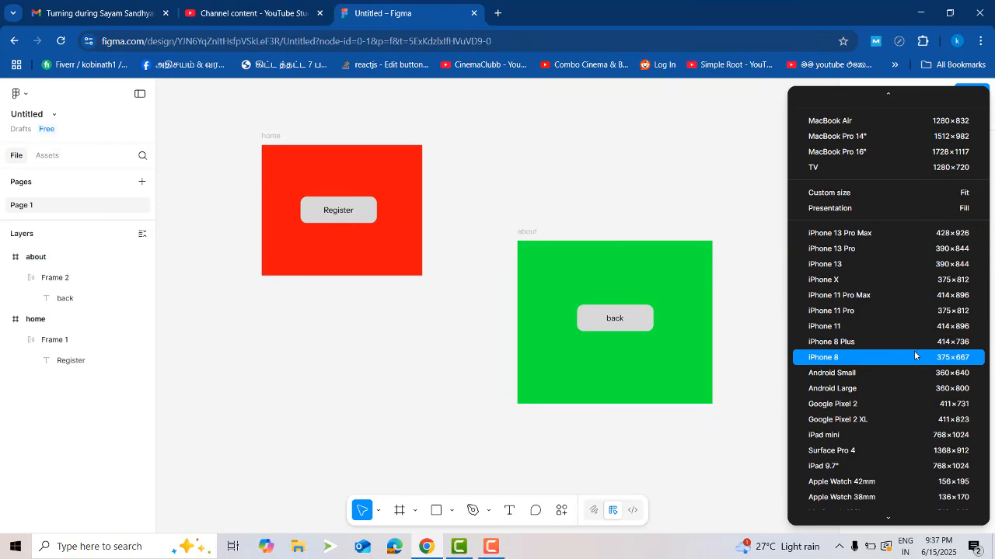
scroll(907, 373, up, 8)
scroll(893, 450, down, 5)
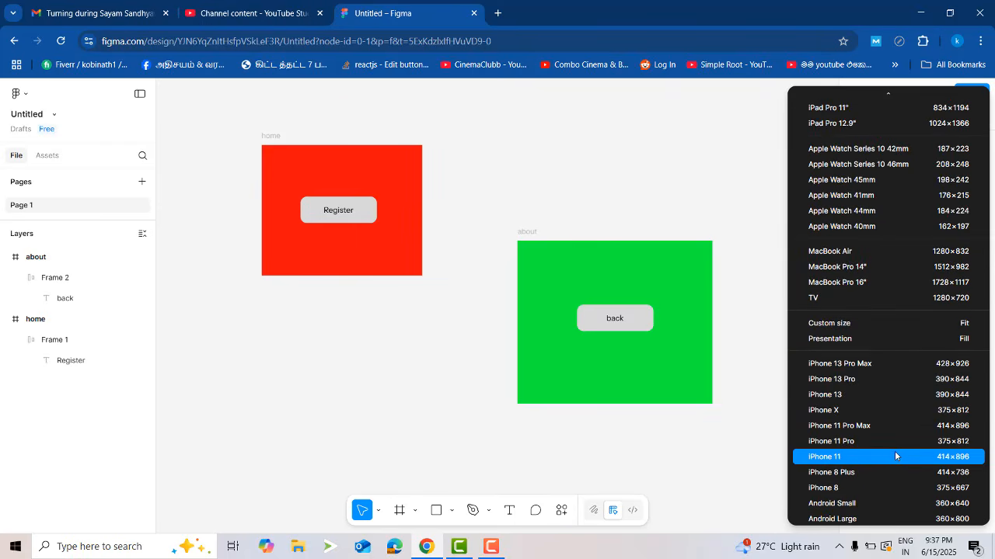
scroll(895, 451, up, 5)
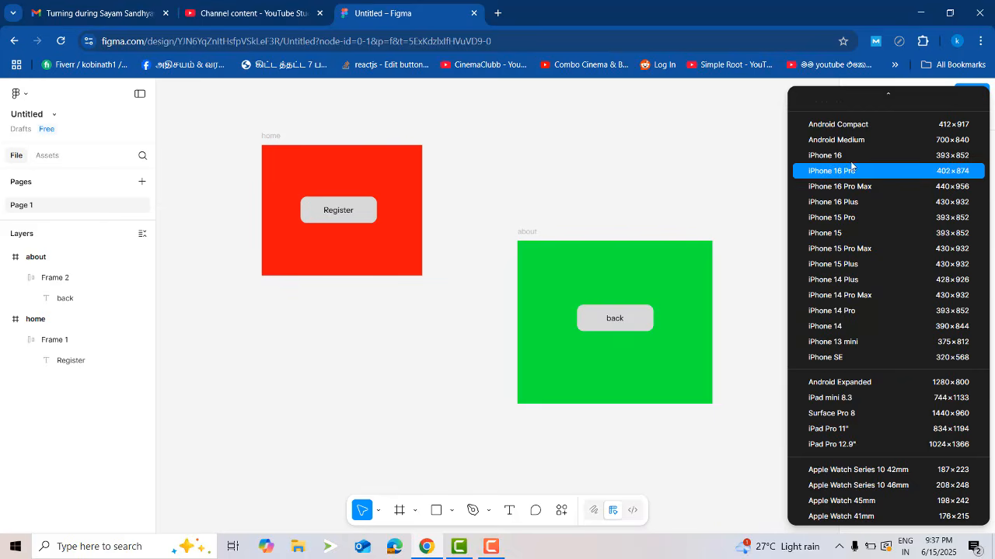
click(851, 157)
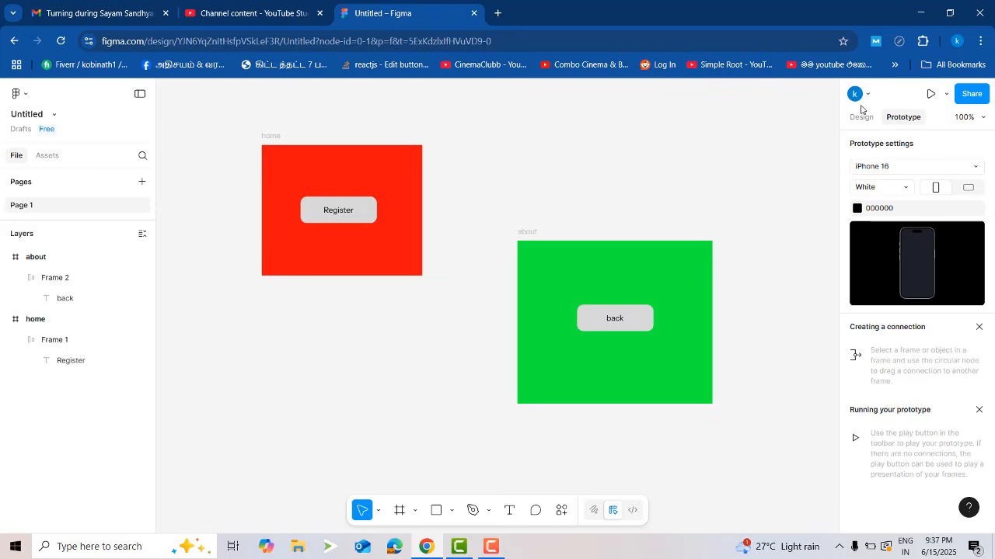
Add a flow starting point to the home frame
click(354, 217)
click(391, 185)
click(31, 322)
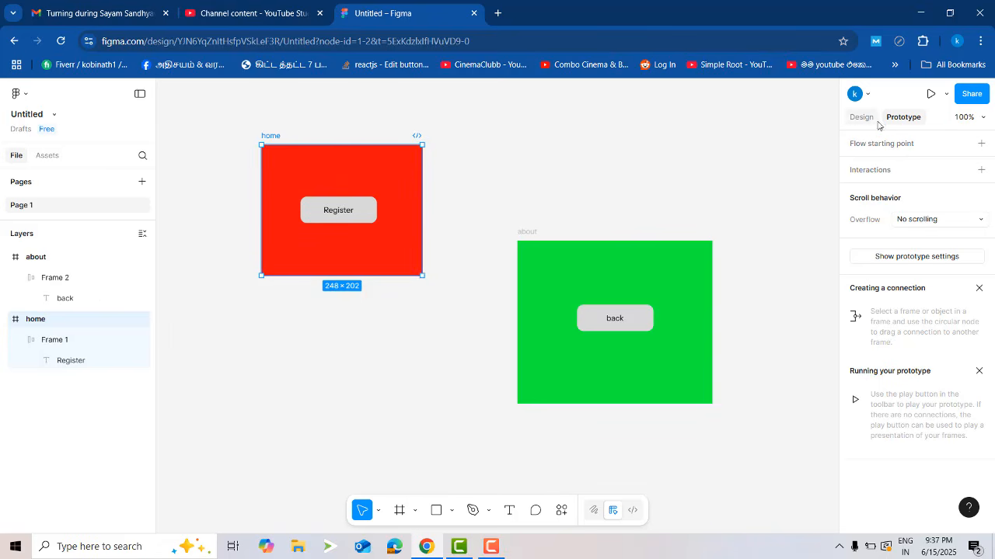
click(982, 147)
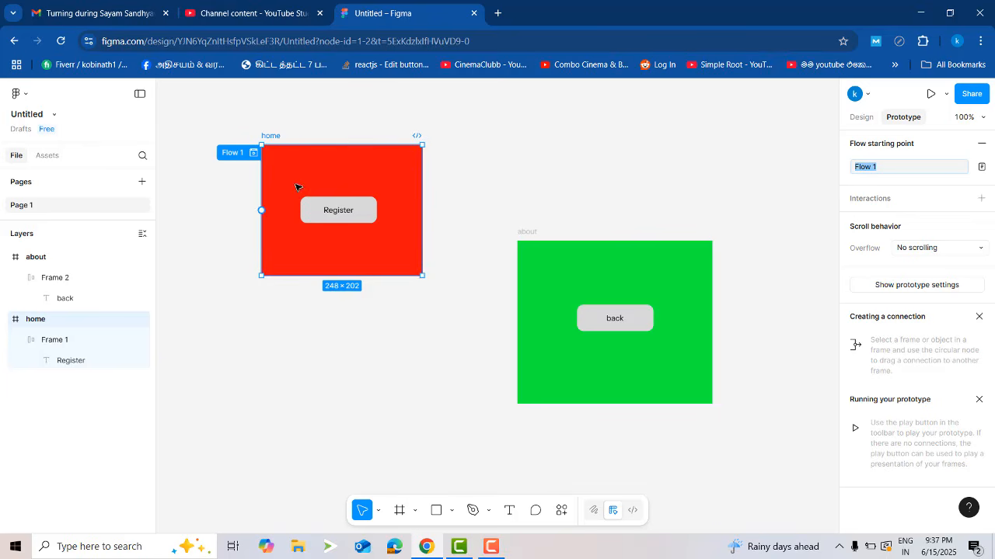
Open the preview of Flow 1 from the home frame and close it again
click(358, 204)
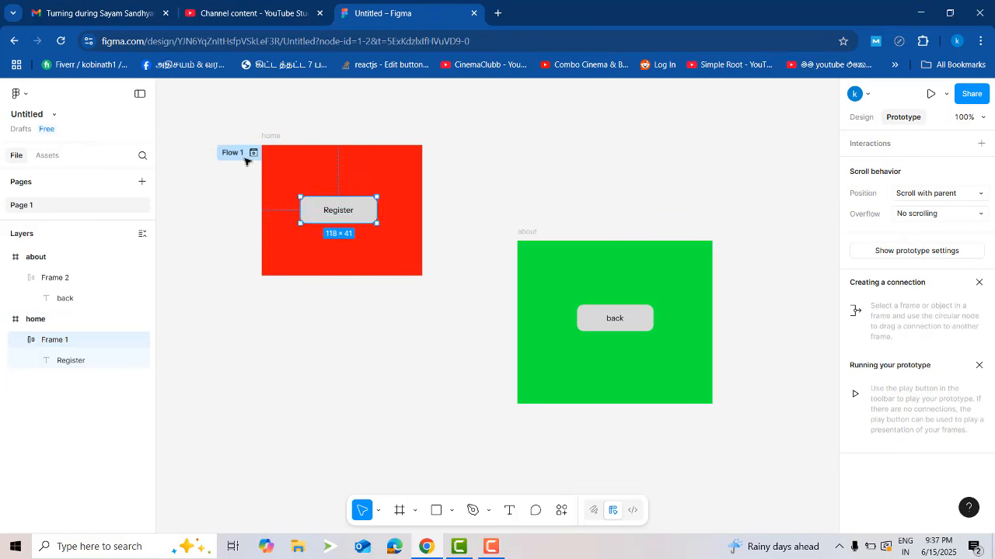
click(254, 155)
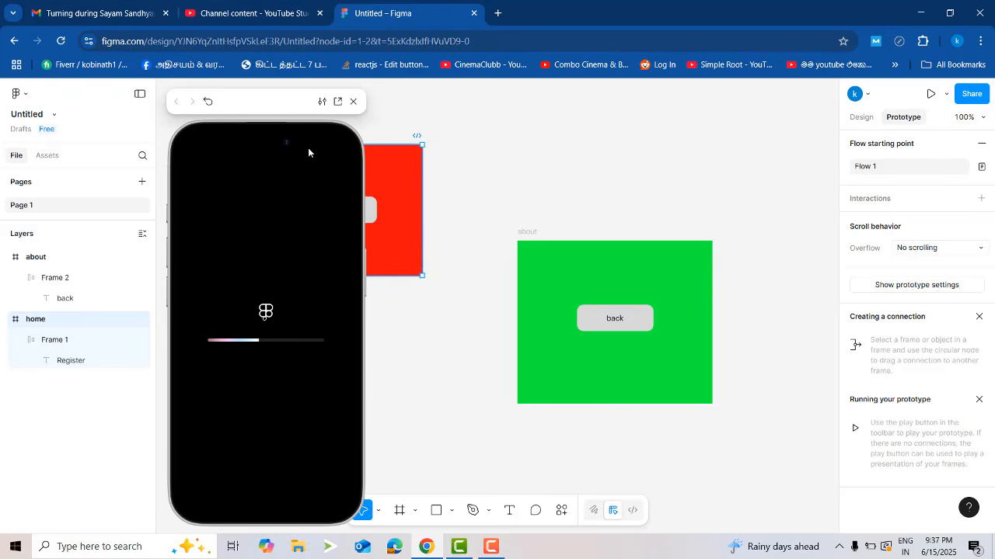
click(401, 331)
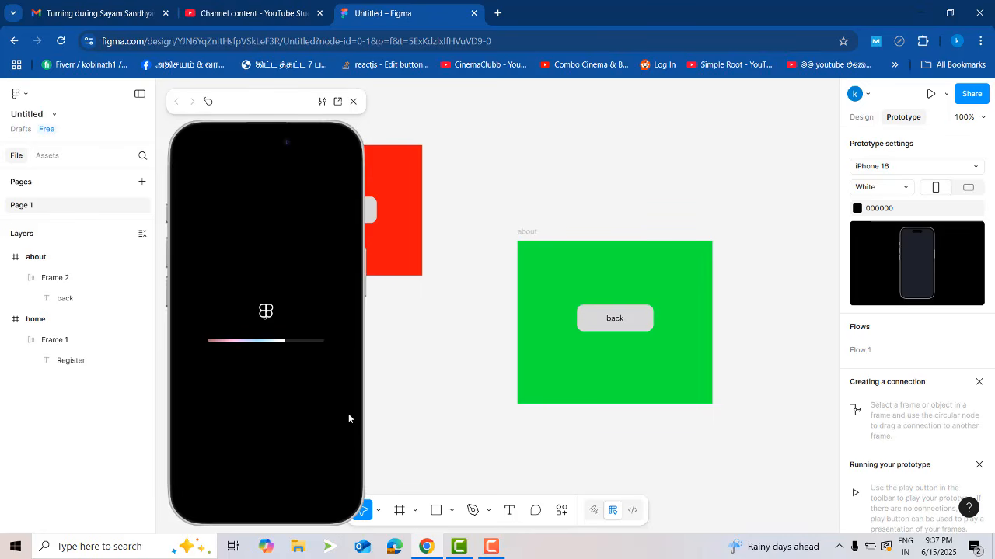
click(353, 101)
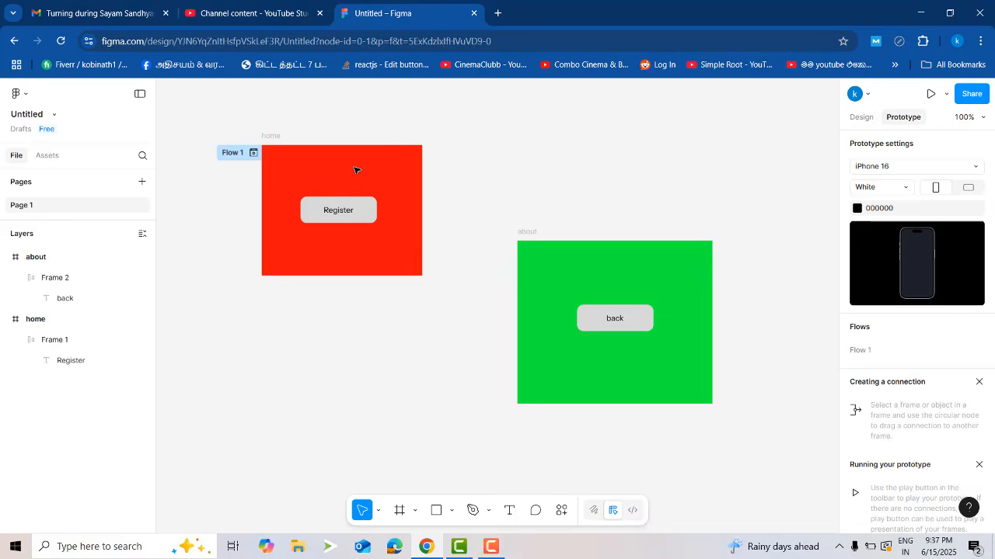
Connect the Register button to the about frame with an On tap, Navigate to interaction using Instant animation
click(379, 210)
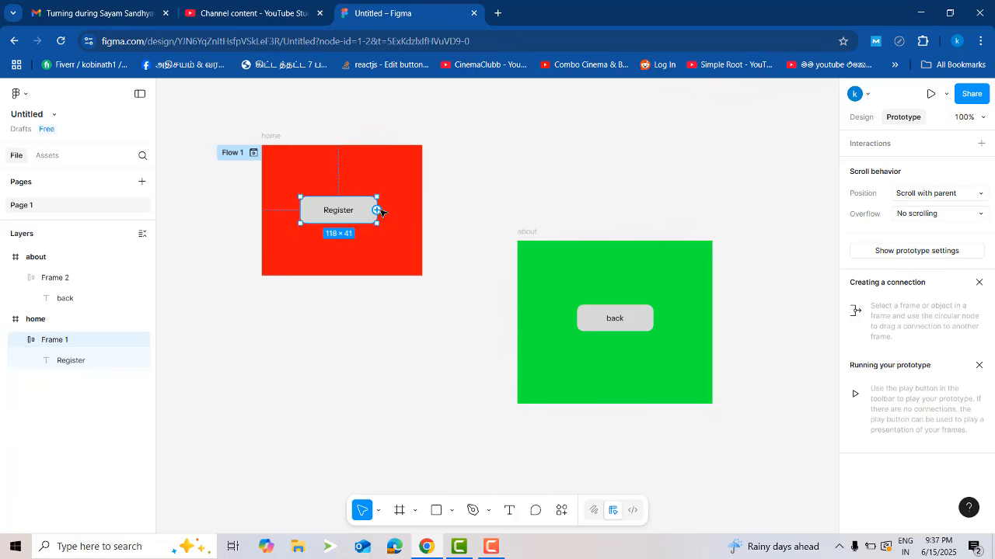
drag(378, 210, 518, 294)
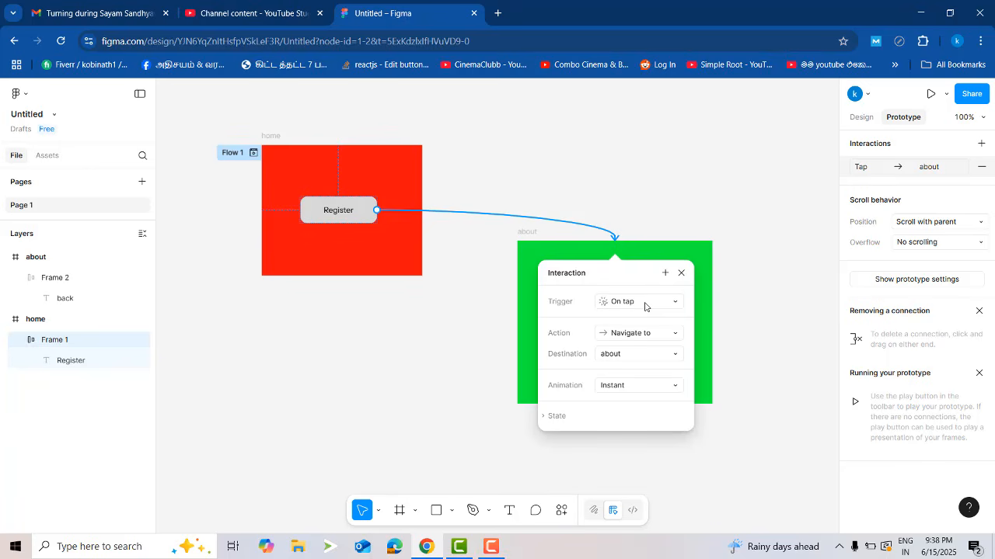
click(659, 186)
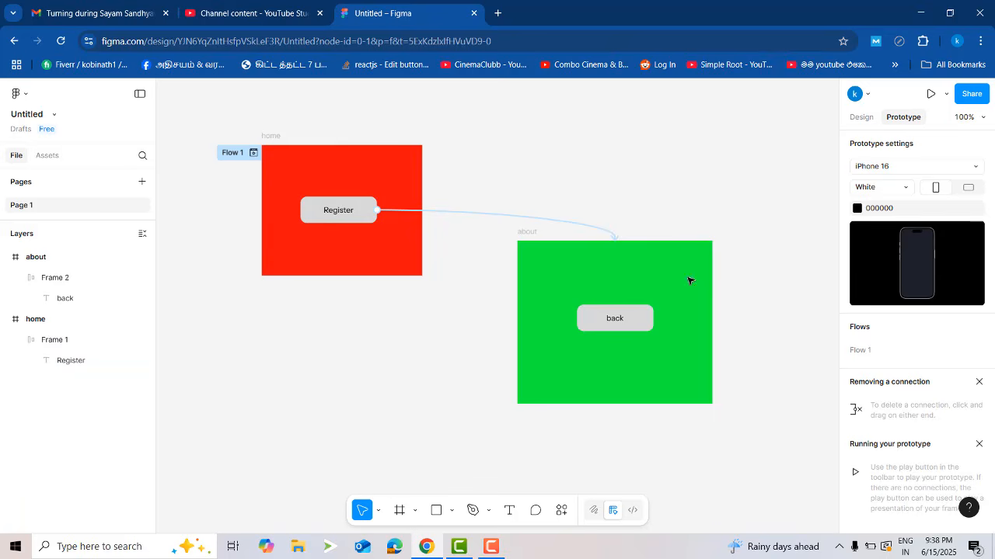
Connect the back button to the home frame with an On tap, Navigate to interaction using Instant animation
click(624, 319)
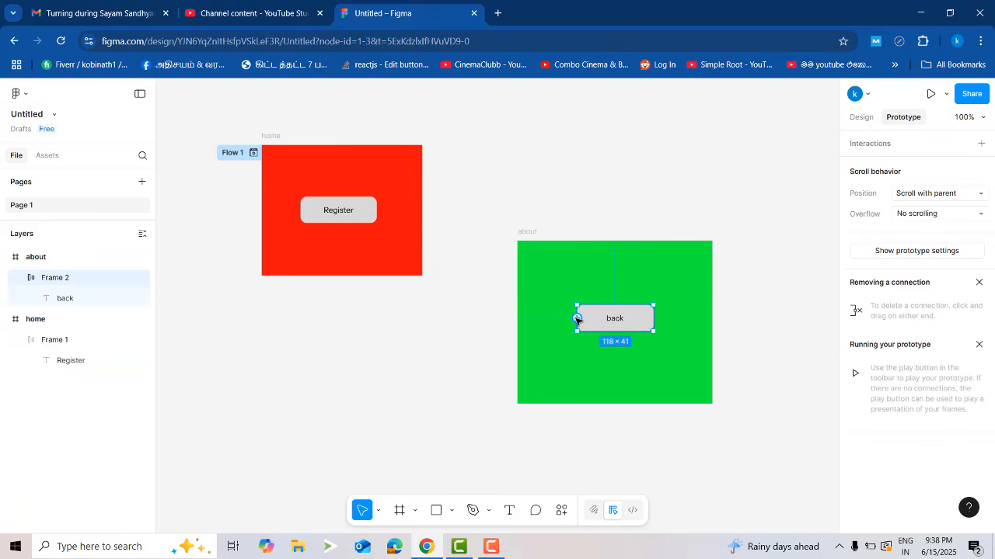
drag(578, 319, 422, 219)
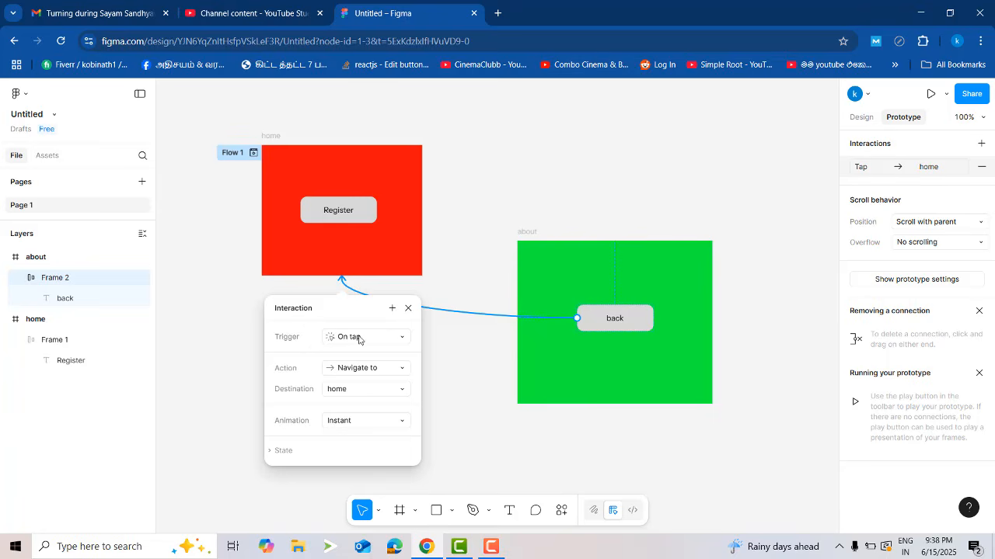
click(467, 414)
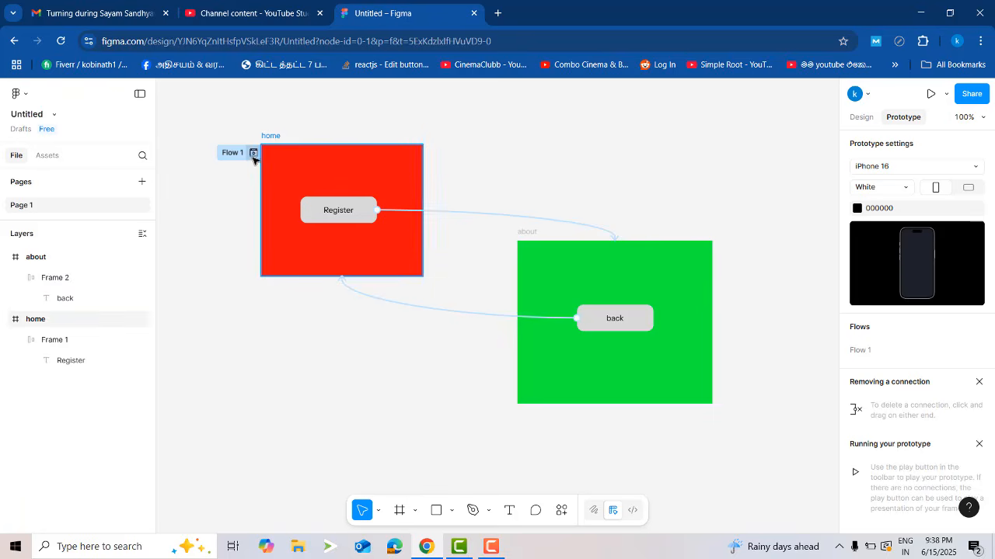
Preview Flow 1 and test navigating between home and about with the Register and back buttons
click(253, 153)
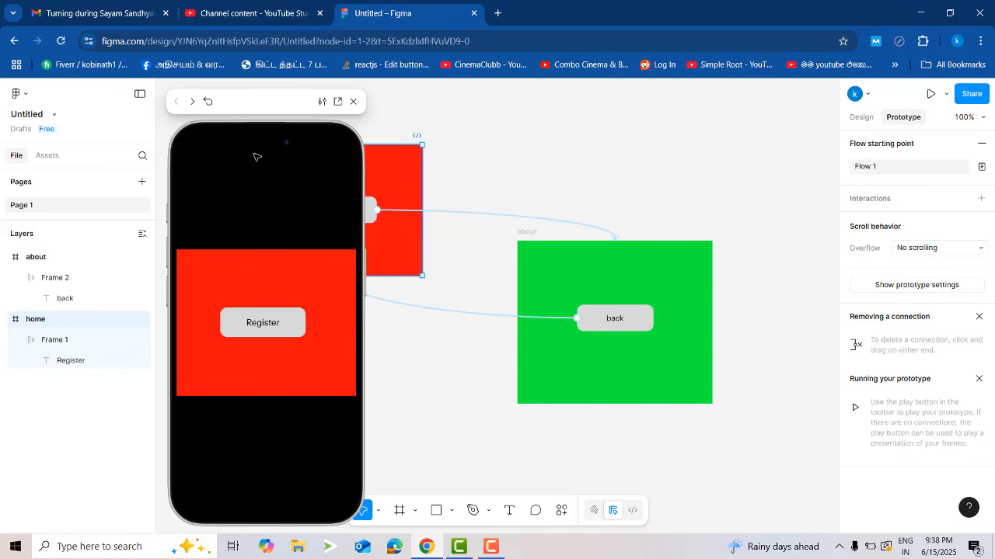
click(260, 323)
click(262, 319)
click(270, 330)
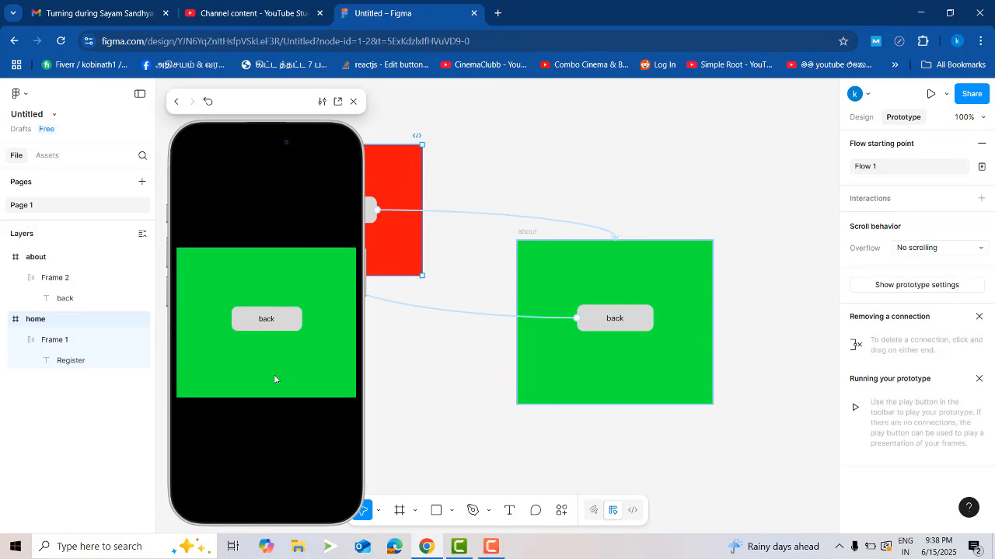
click(267, 318)
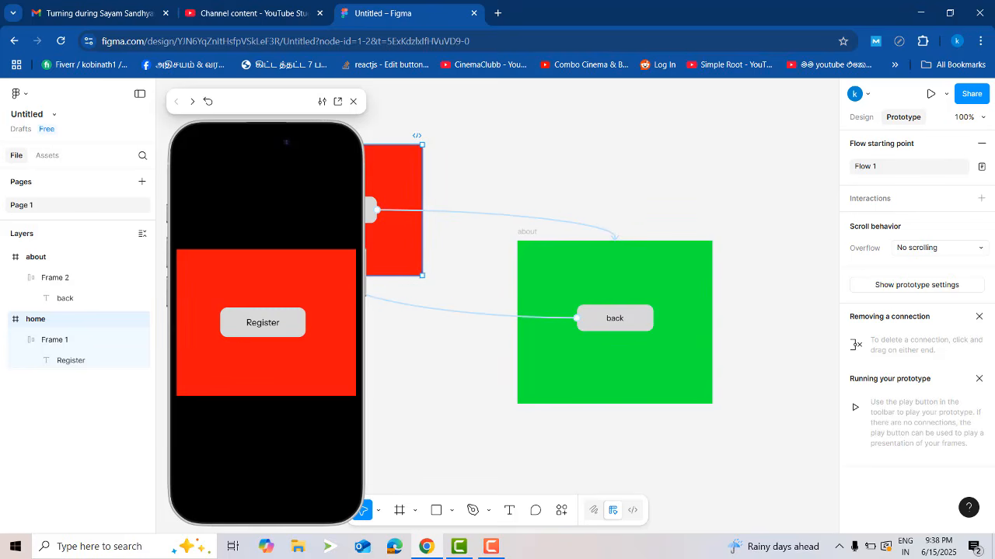